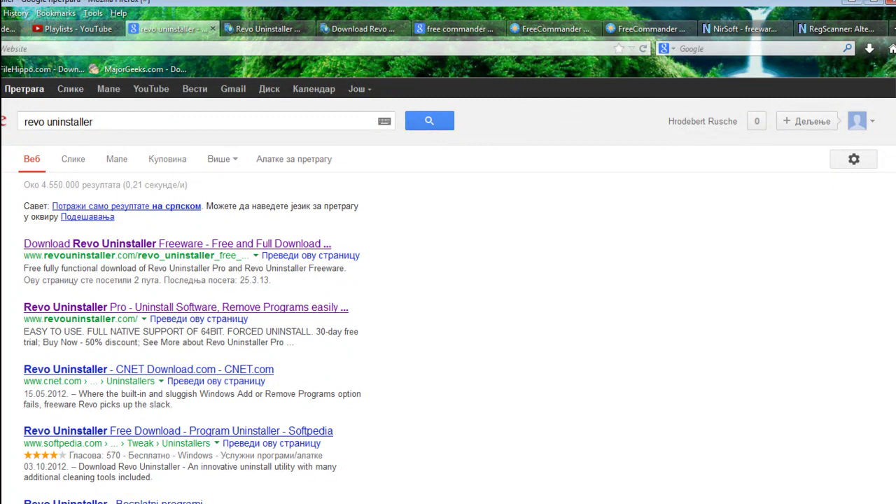
Step: Open the Revo Uninstaller download page and examine the feature comparison of the Freeware and Professional editions
left_click(267, 28)
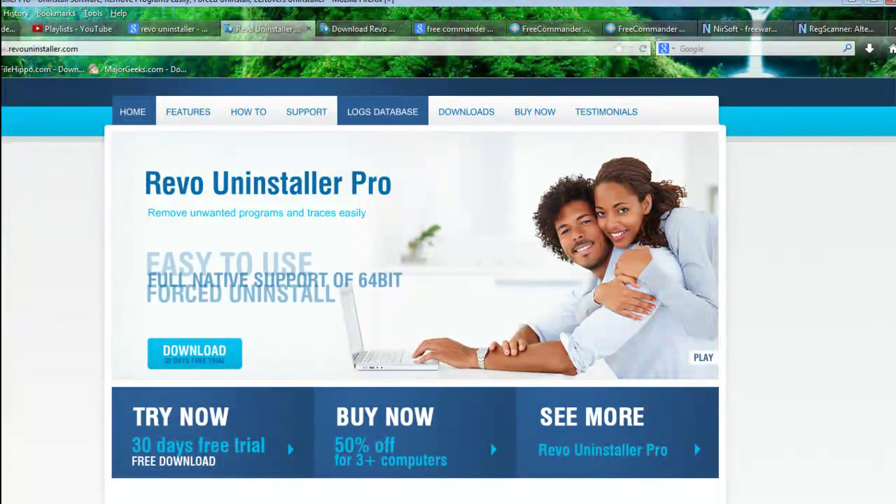
key("ctrl+Tab")
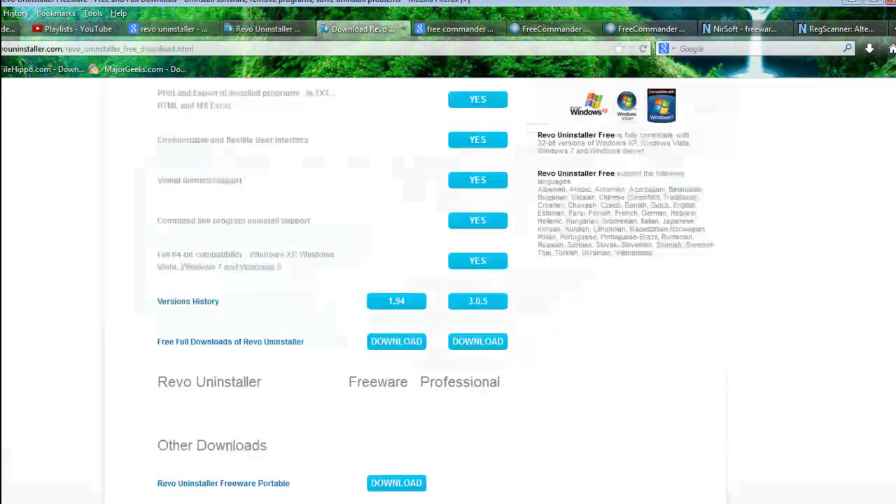
scroll(448, 280, "up", 10)
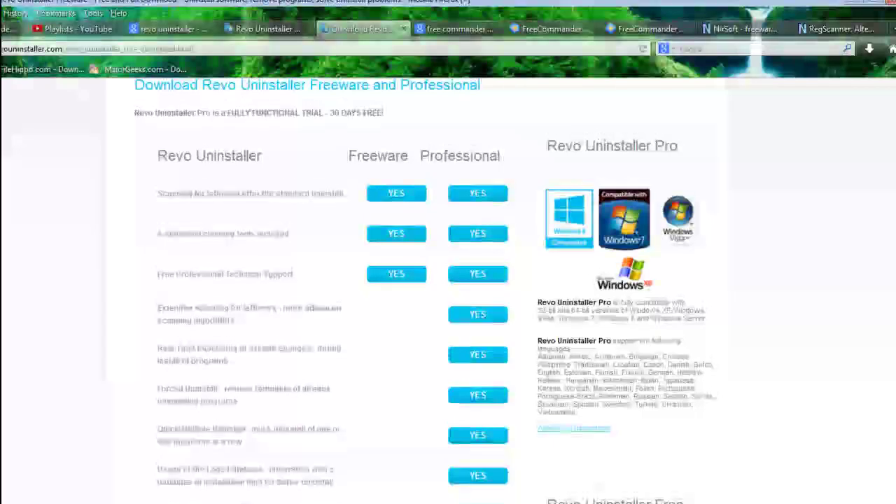
key("ctrl+shift+Tab")
key("ctrl+shift+Tab")
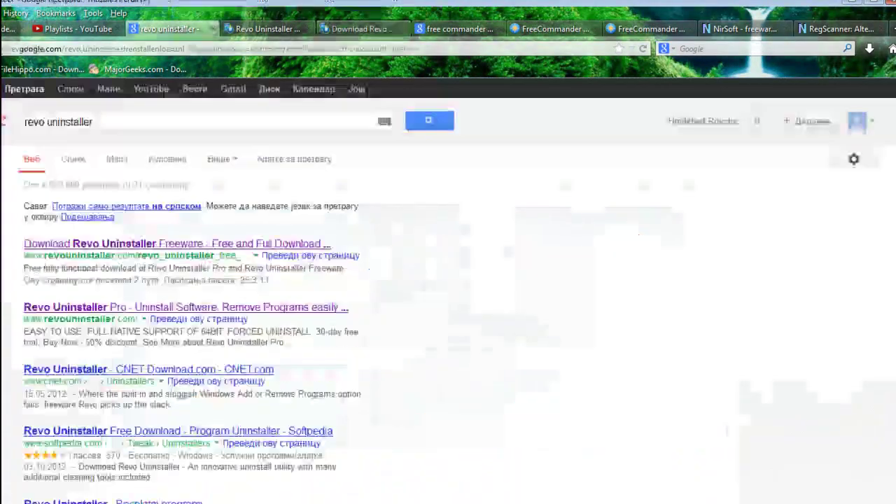
key("ctrl+Tab")
key("ctrl+Tab")
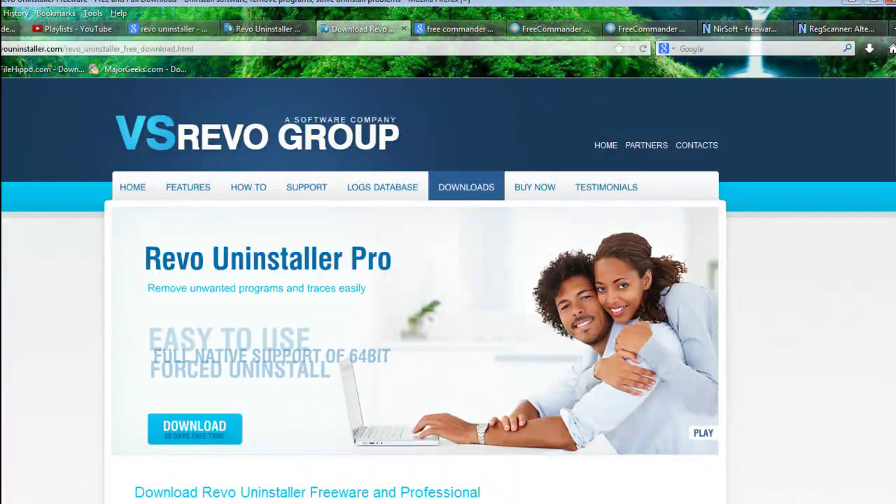
scroll(448, 280, "down", 3)
scroll(448, 281, "down", 10)
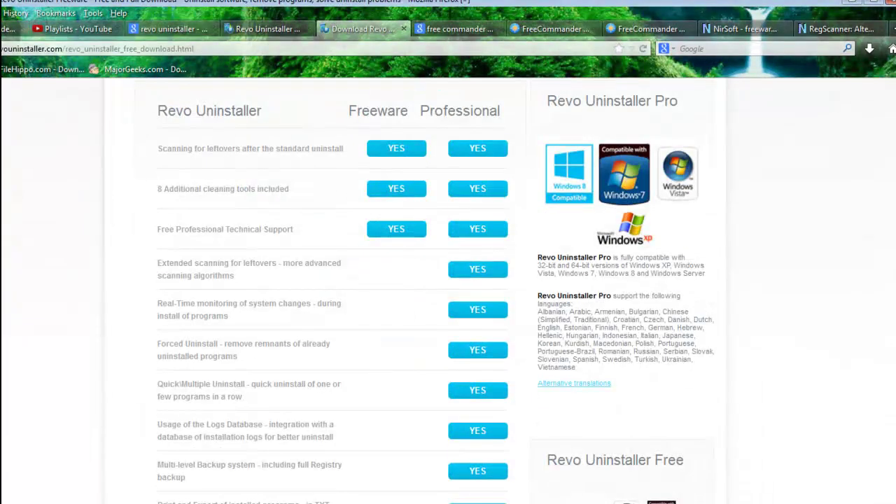
scroll(448, 280, "down", 2)
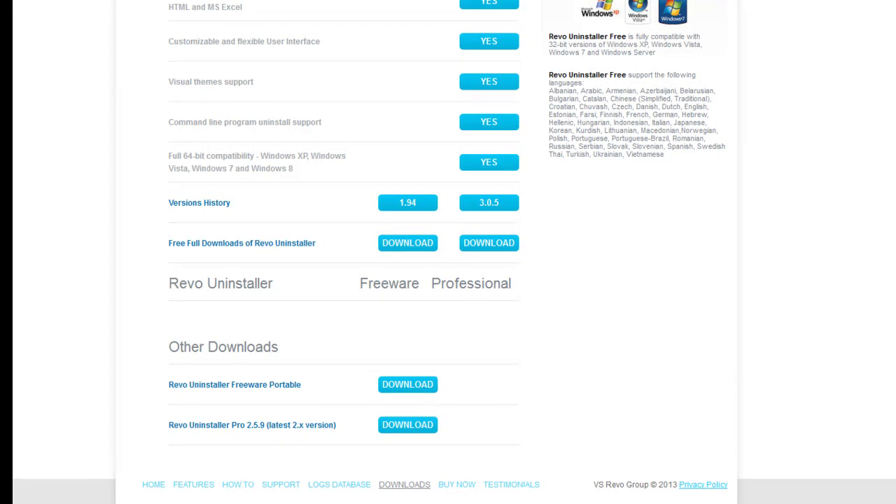
Step: Download Revo Uninstaller Freeware Portable and save revouninstaller.zip to Local Disk (C:)
scroll(448, 253, "up", 1)
scroll(448, 252, "up", 1)
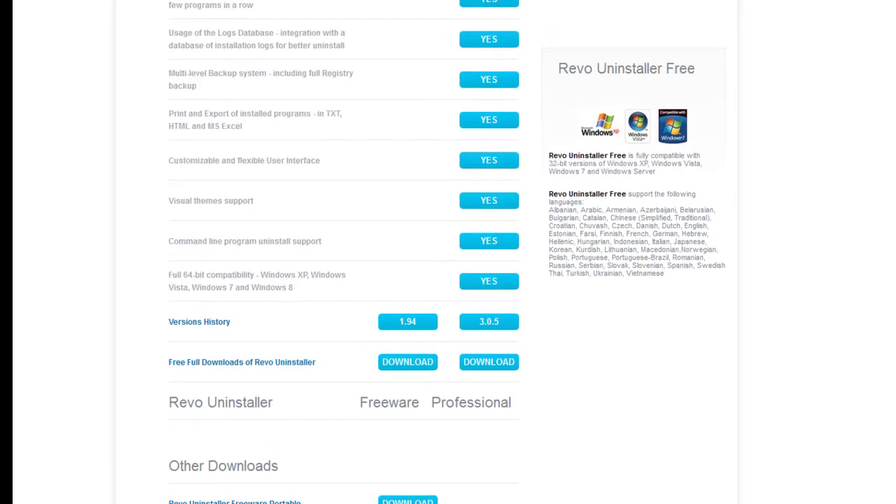
scroll(448, 252, "down", 1)
scroll(449, 253, "down", 1)
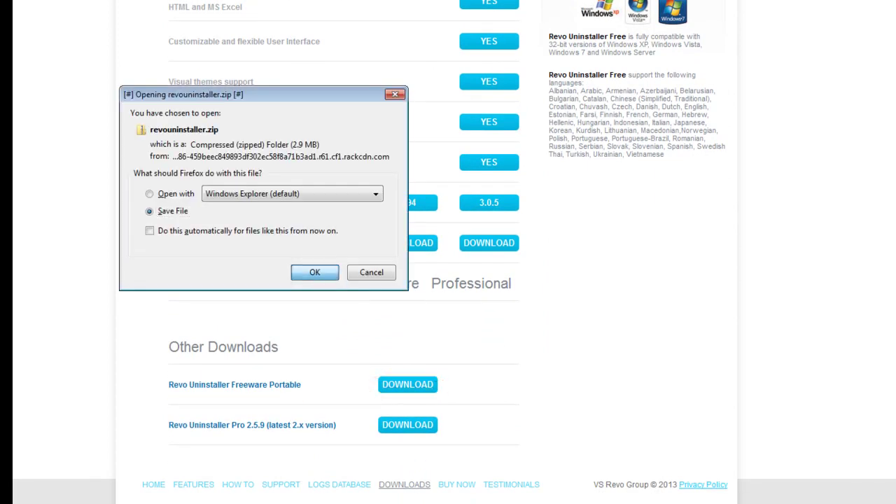
key("Return")
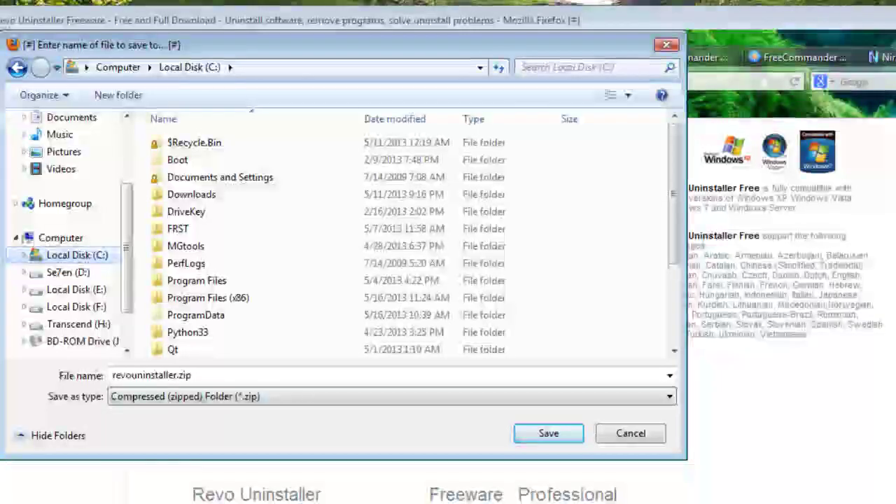
key("Return")
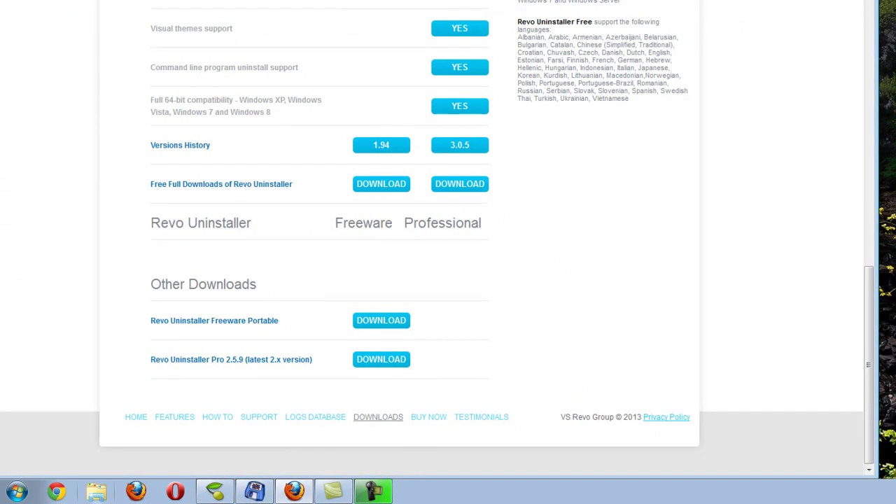
Step: Copy revouninstaller.zip from the sandbox's C folder to the desktop and close the folder window
left_click(96, 492)
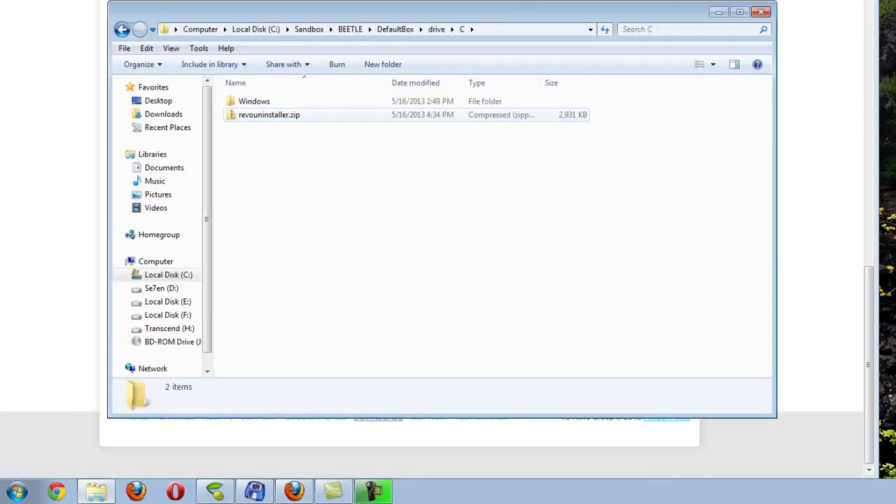
left_click(268, 115)
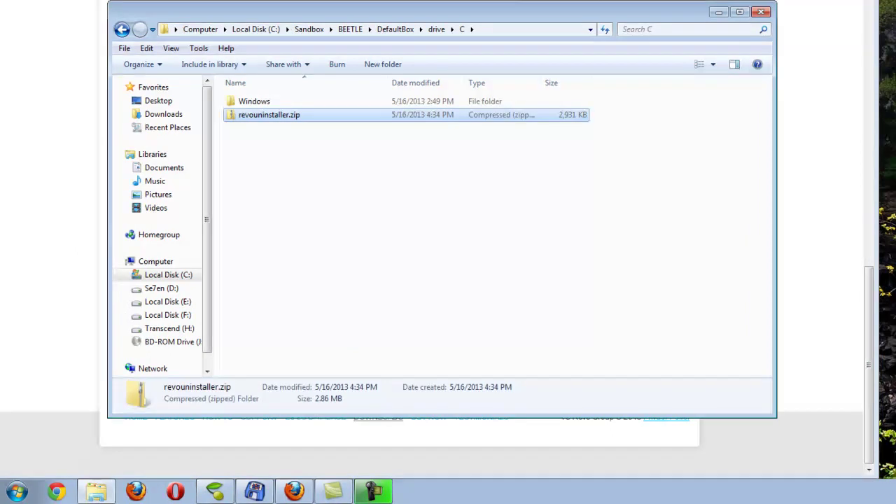
right_click(259, 116)
left_click(291, 332)
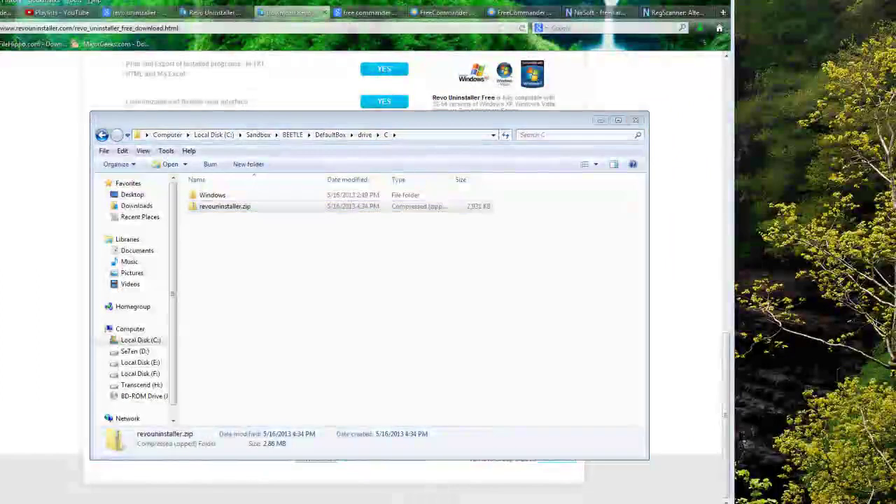
right_click(778, 212)
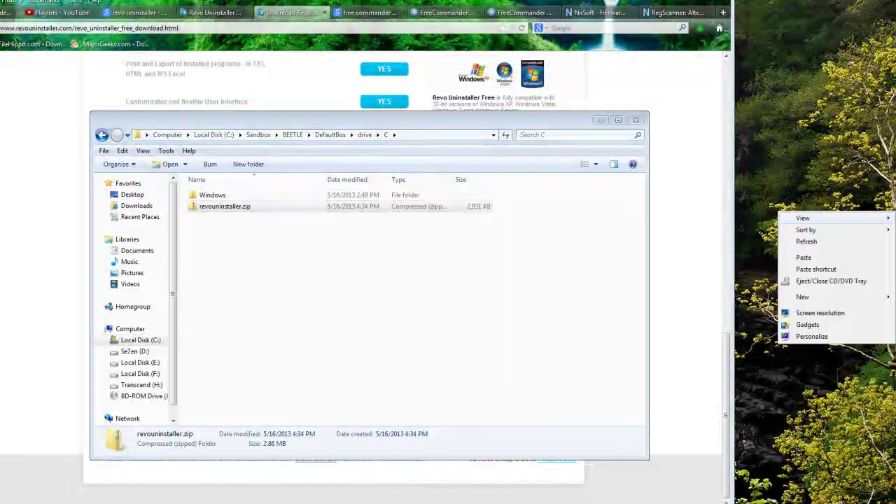
left_click(804, 257)
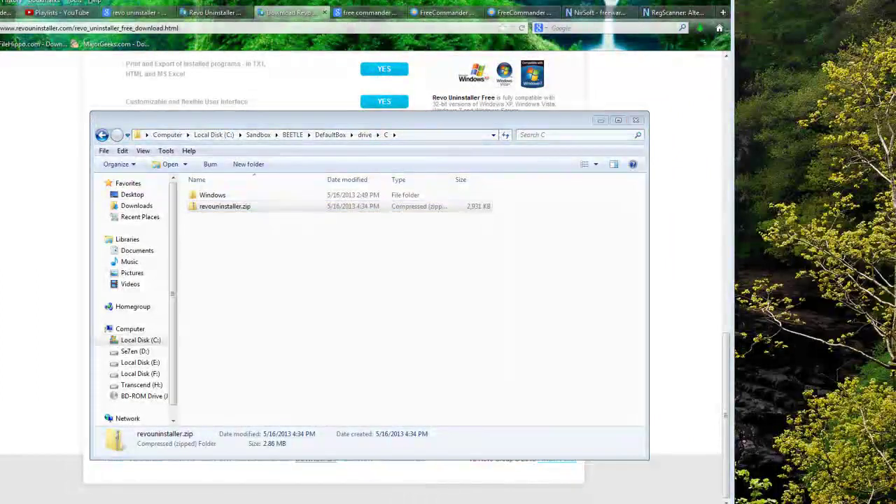
left_click(636, 120)
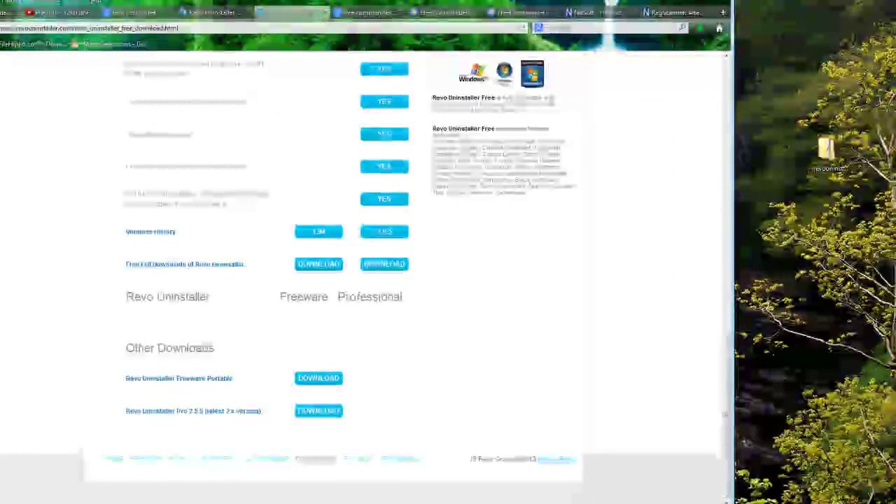
Step: Open revouninstaller.zip on the desktop, extract its revouninstaller-portable folder to the desktop and close the archive
left_click(667, 2)
right_click(830, 151)
left_click(757, 159)
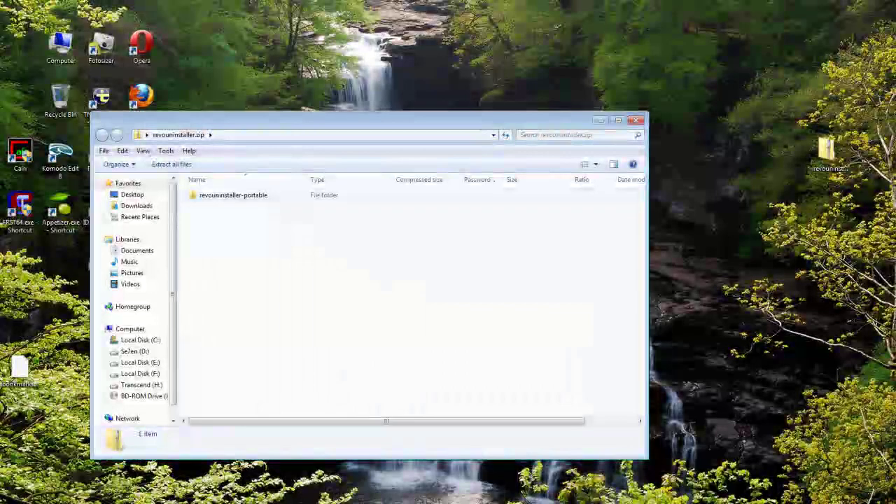
double_click(233, 195)
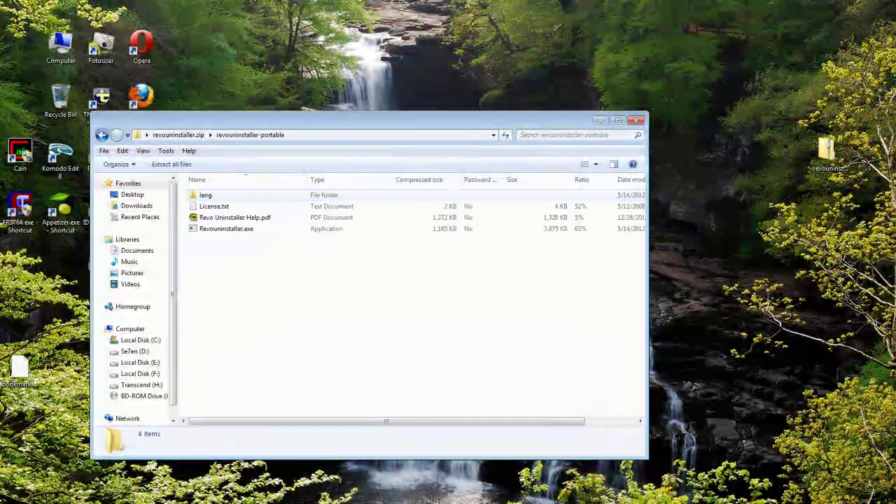
key("alt+Left")
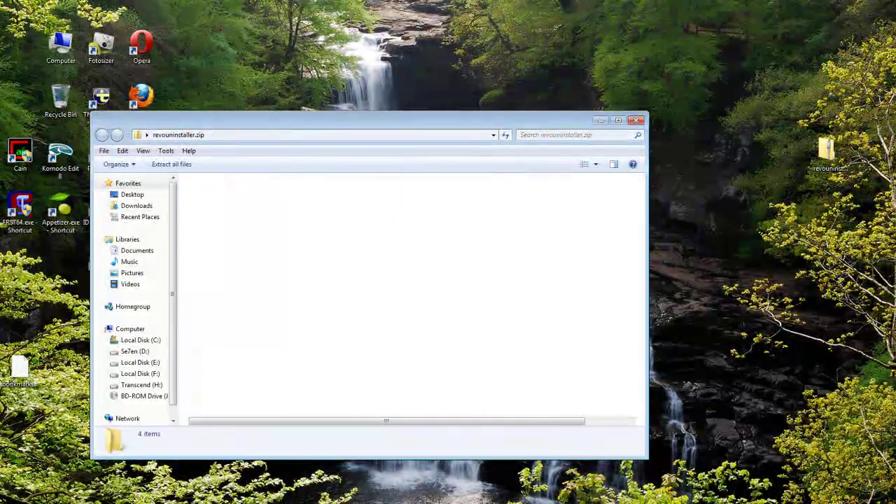
left_click_drag(233, 195, 263, 11)
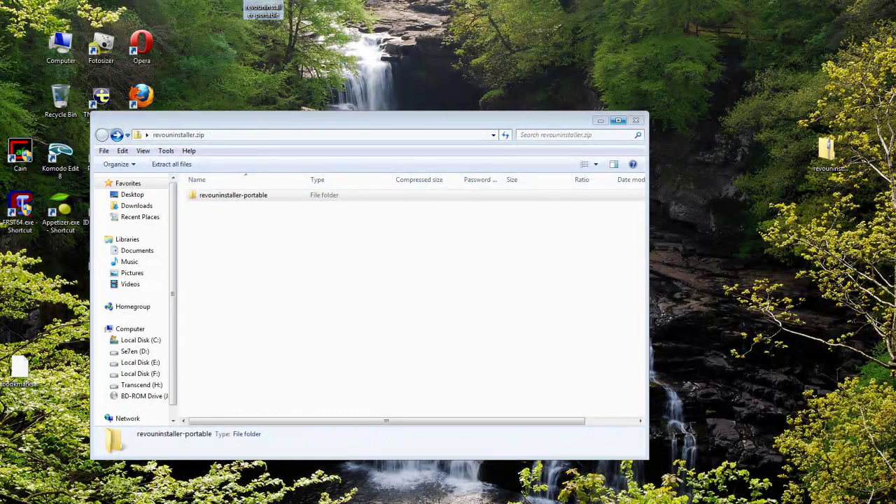
left_click(636, 120)
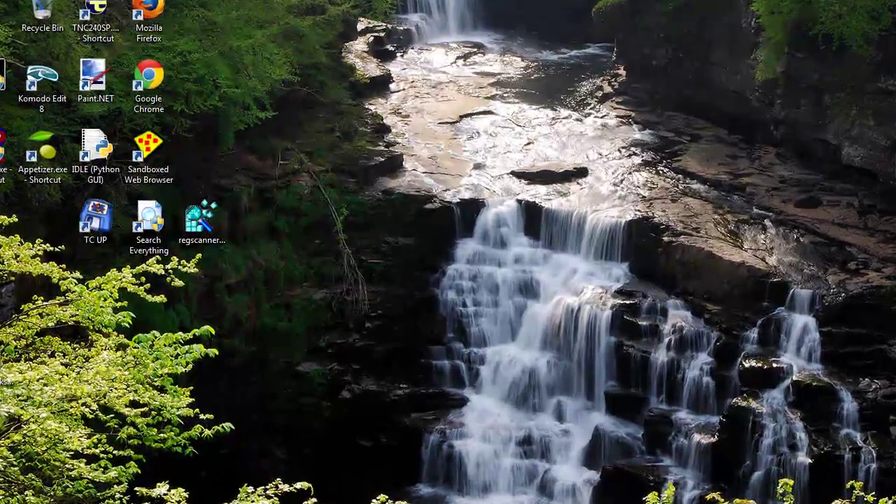
Step: Launch Revouninstaller.exe from the extracted revouninstaller-portable folder
key("Return")
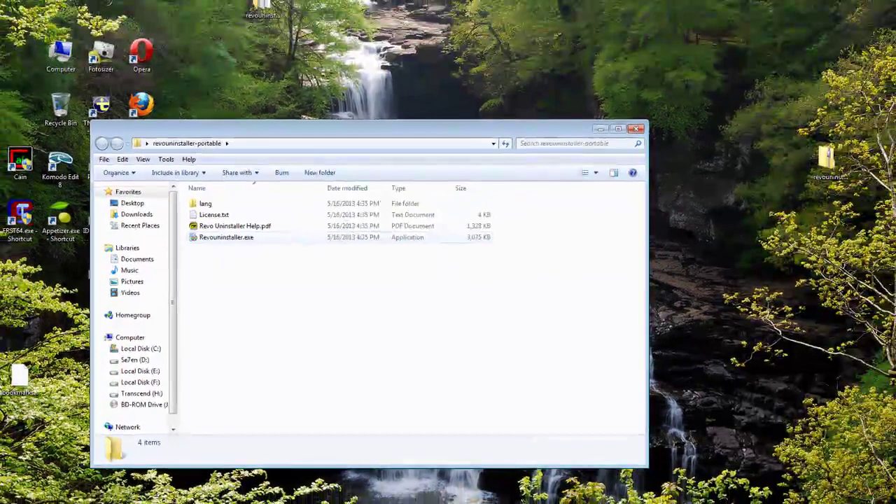
double_click(252, 191)
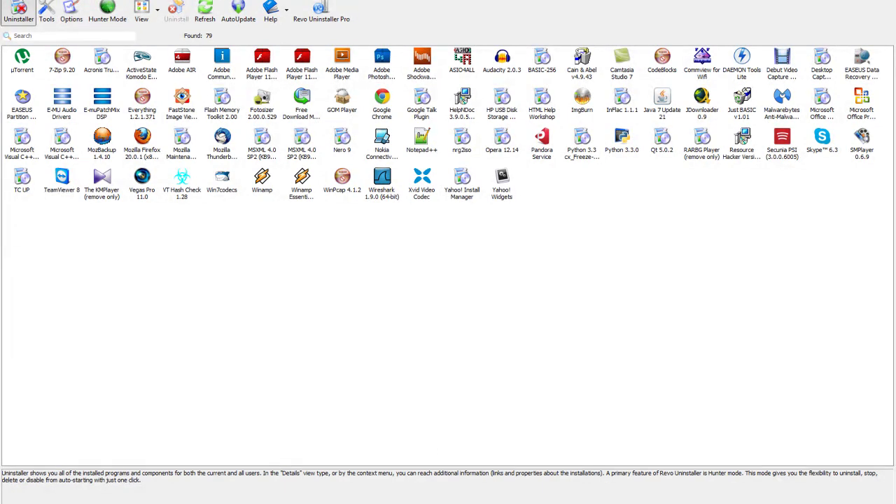
Step: Start uninstalling Free Download Manager 3.9.2 using the Advanced uninstall mode
left_click(302, 105)
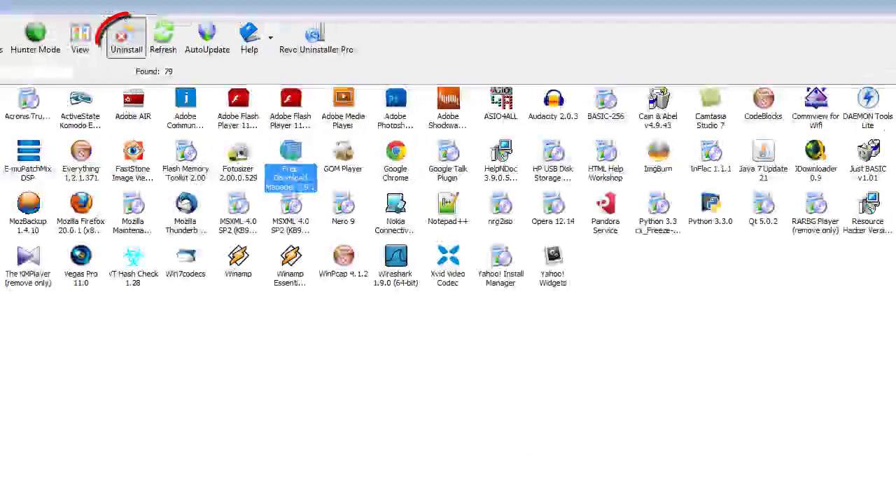
left_click(176, 13)
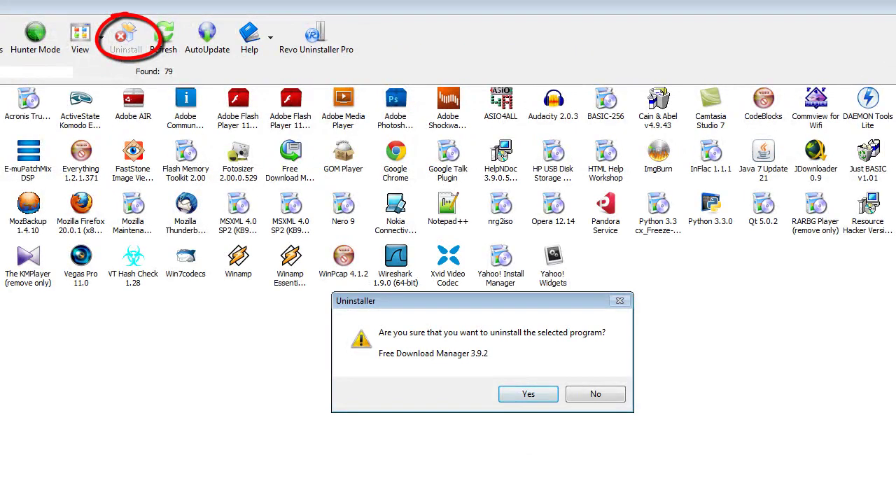
left_click(529, 395)
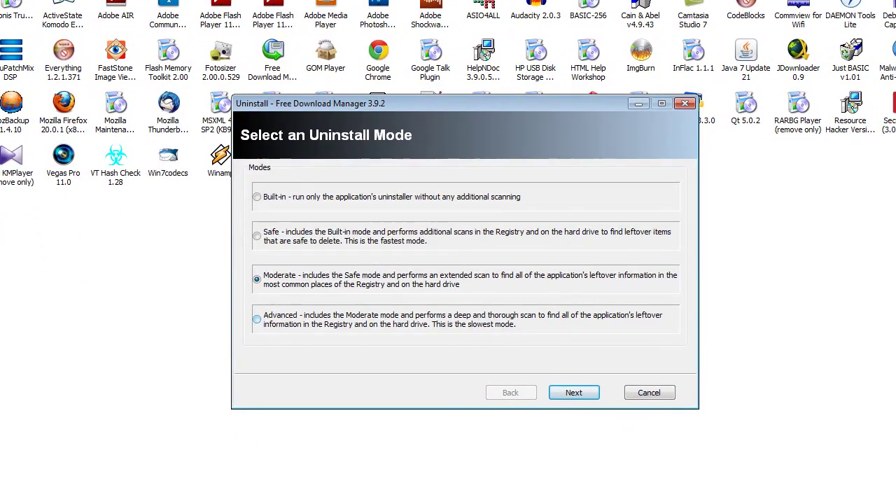
left_click(257, 319)
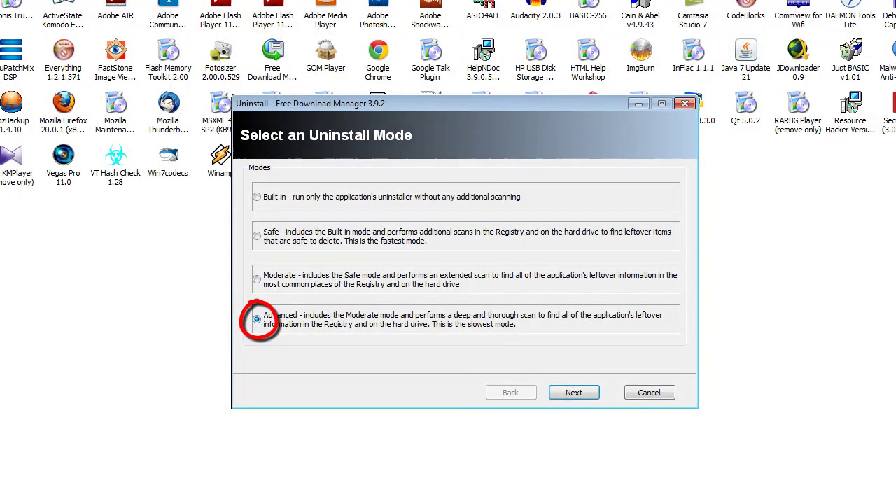
left_click(574, 393)
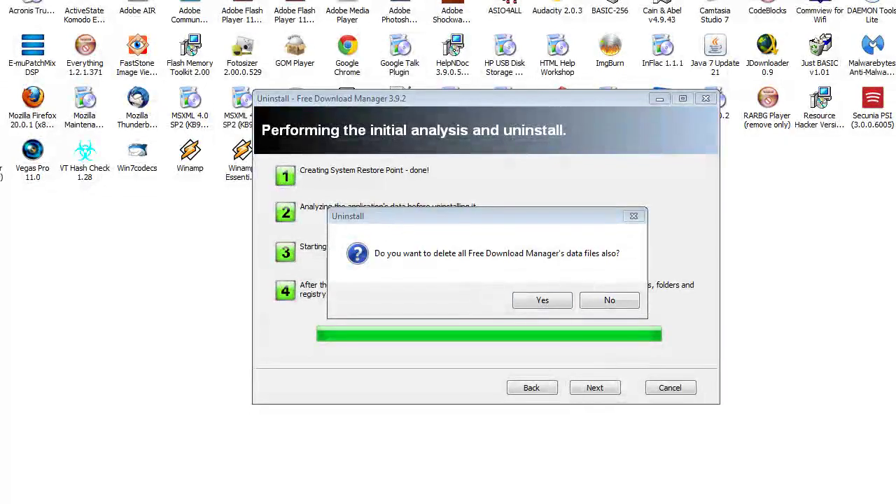
Step: Complete Free Download Manager's built-in uninstaller, then scan for leftover items and display the scan results
key("Return")
key("Return")
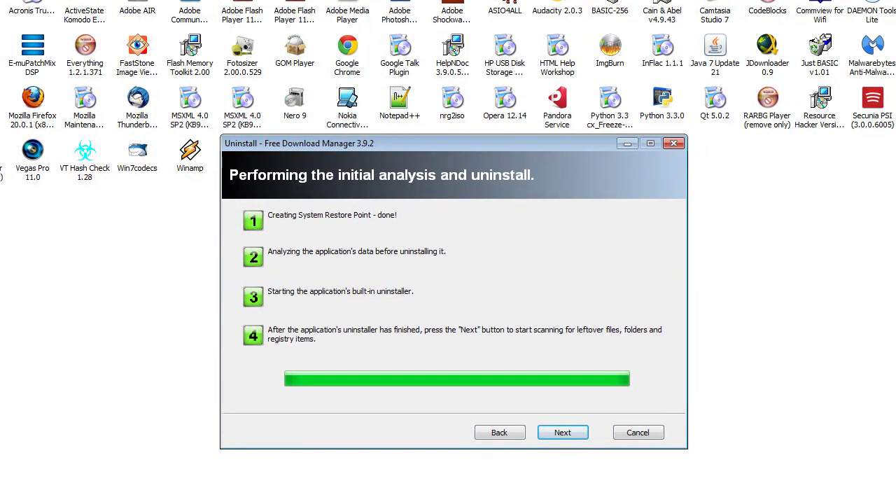
key("Return")
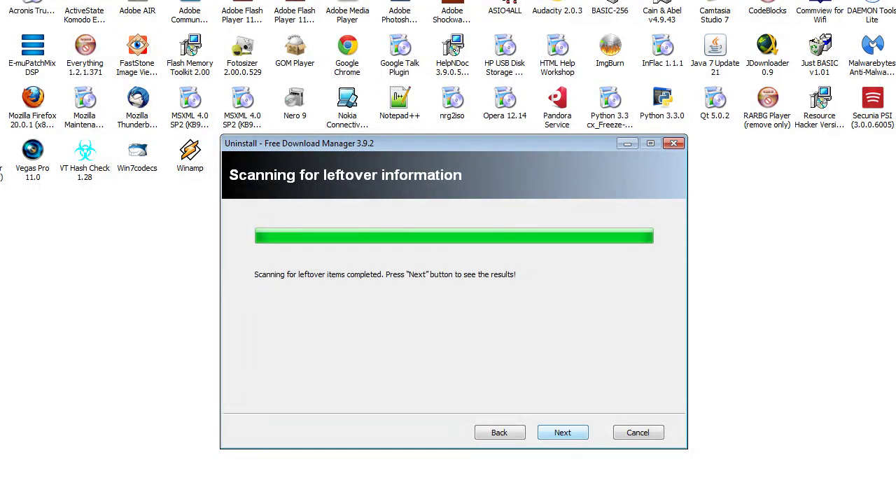
key("Return")
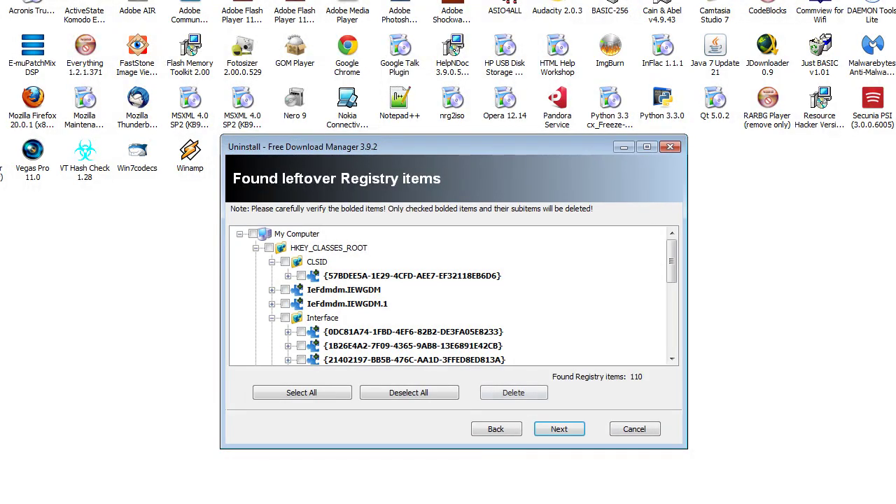
Step: Review the leftover Registry items listed for Free Download Manager and move the uninstall window lower
scroll(452, 294, "down", 6)
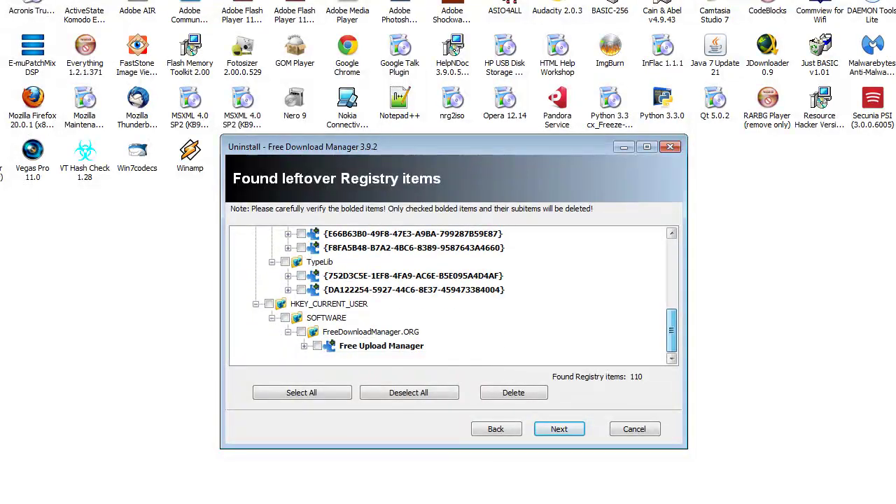
scroll(452, 295, "up", 5)
scroll(452, 294, "up", 1)
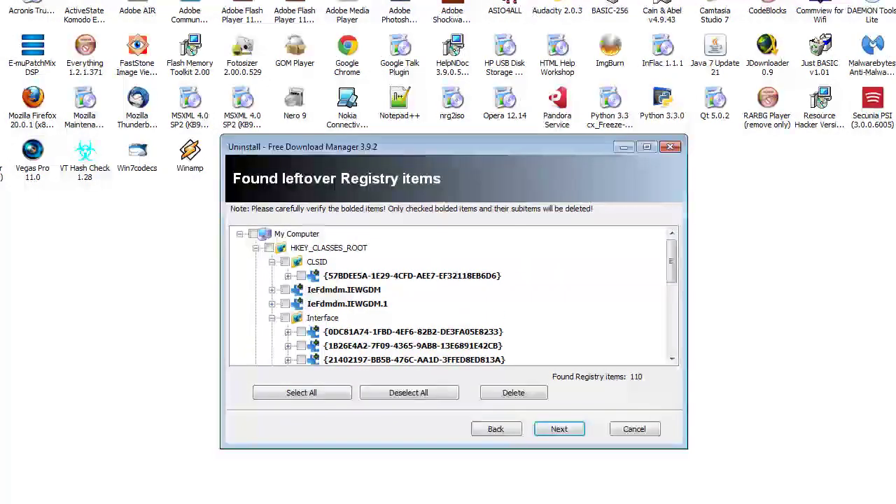
left_click_drag(453, 146, 454, 199)
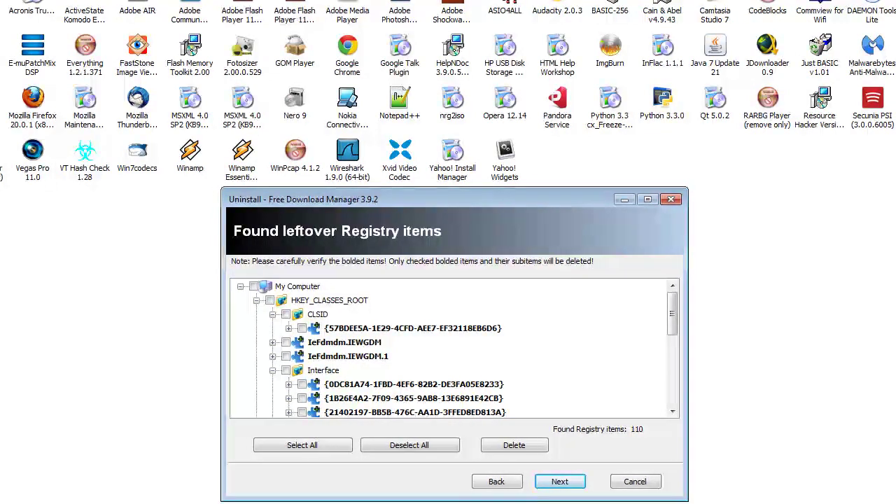
Step: Delete all leftover Registry items found for Free Download Manager and finish the uninstall procedure
left_click_drag(454, 199, 444, 199)
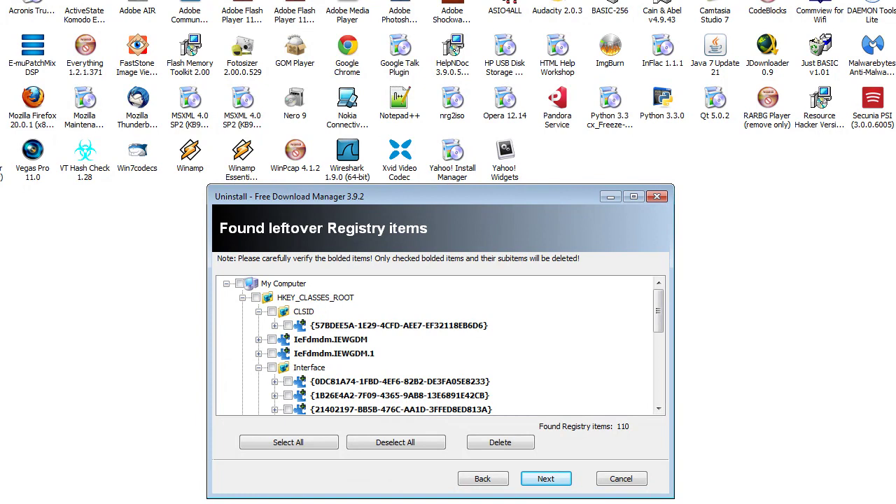
left_click(289, 442)
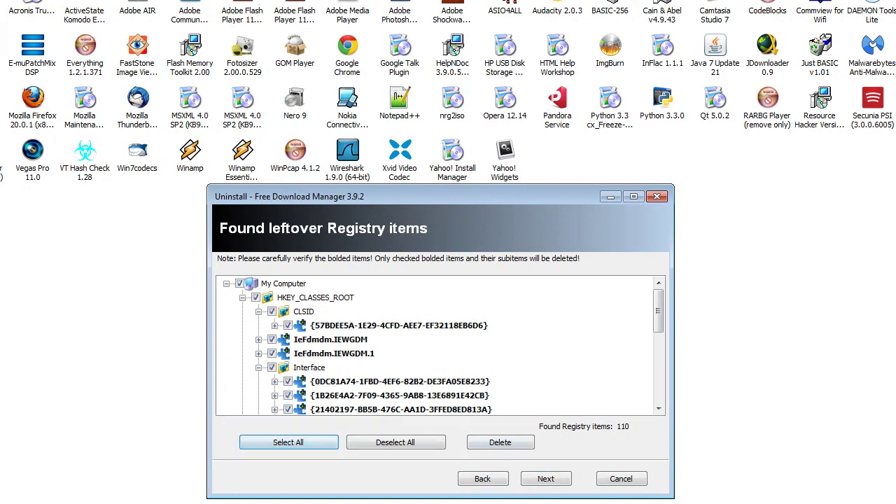
left_click(500, 442)
left_click(530, 376)
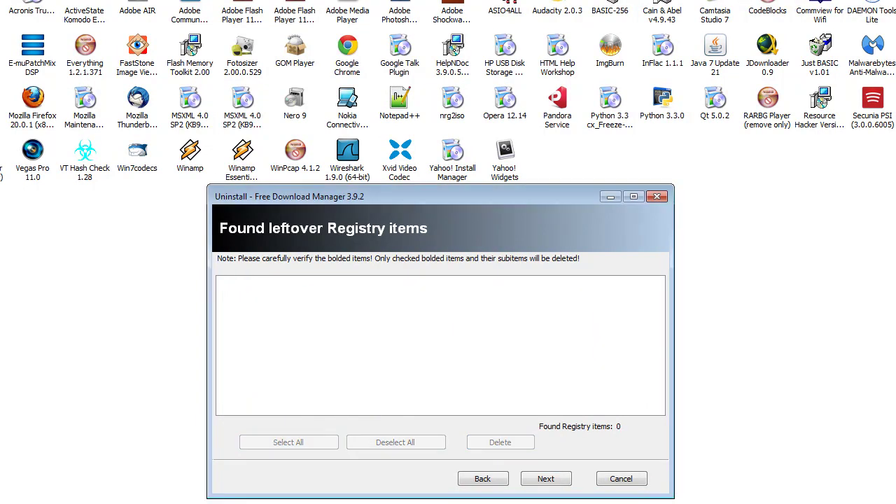
left_click(546, 478)
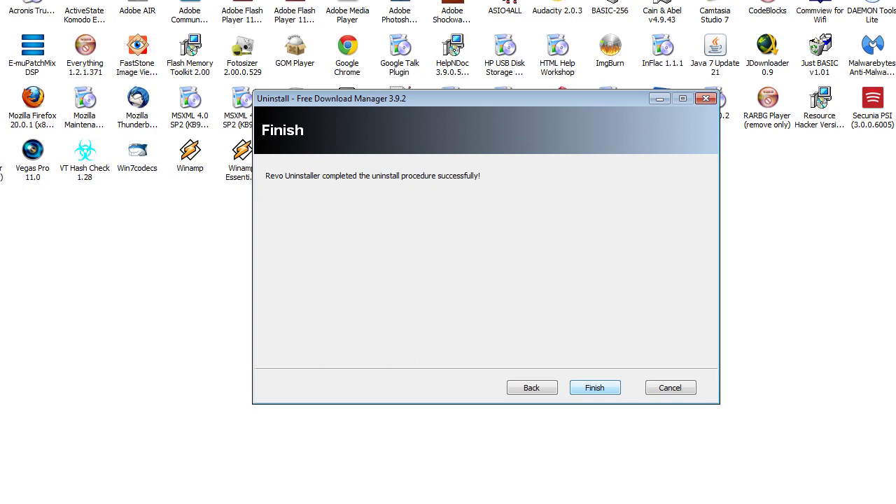
key("Return")
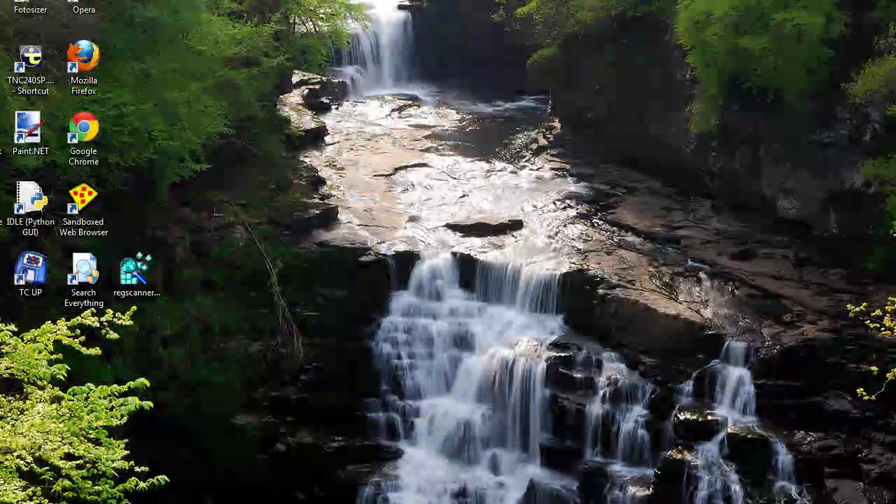
Step: Check the installed programs in Control Panel's Programs and Features for Free Download Manager, and close the window
key("super")
left_click(114, 474)
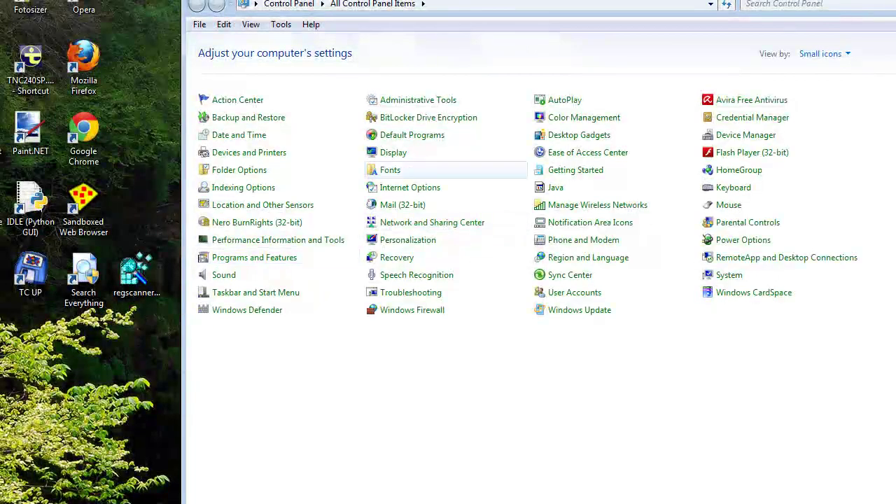
left_click(254, 257)
scroll(608, 311, "down", 10)
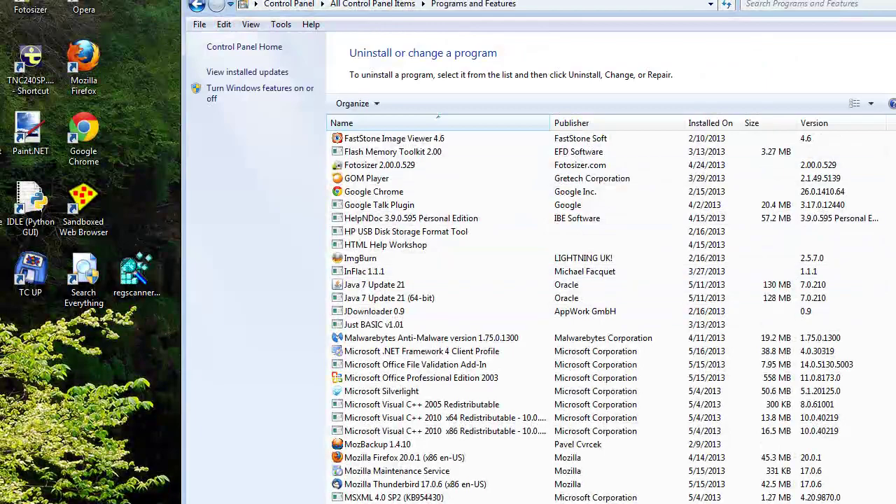
key("alt+F4")
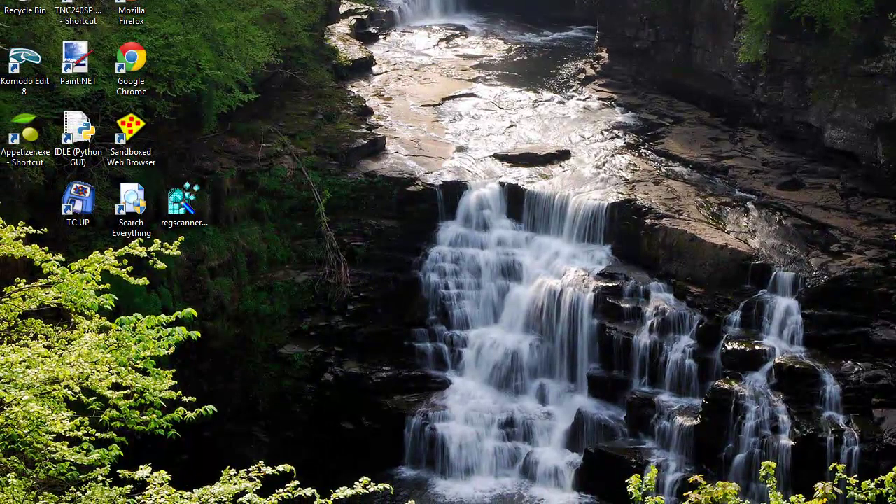
Step: Search Local Disk (C:) in Windows Explorer for "free download"
key("super+e")
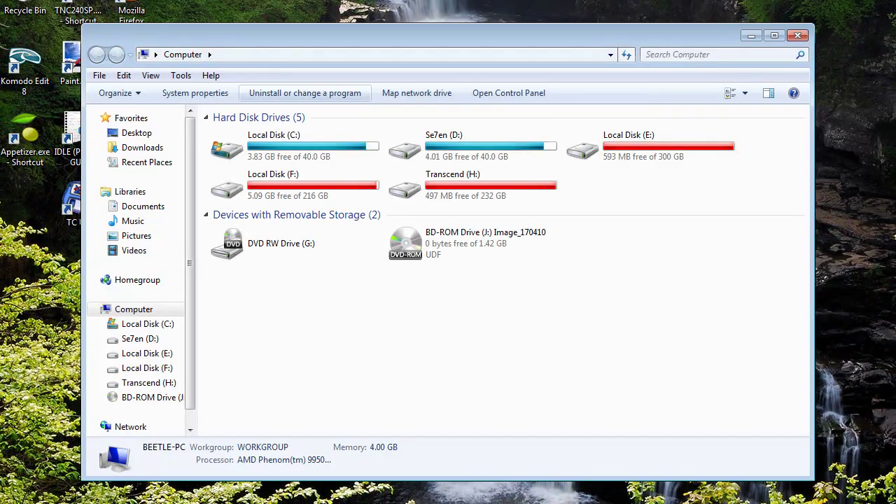
double_click(295, 147)
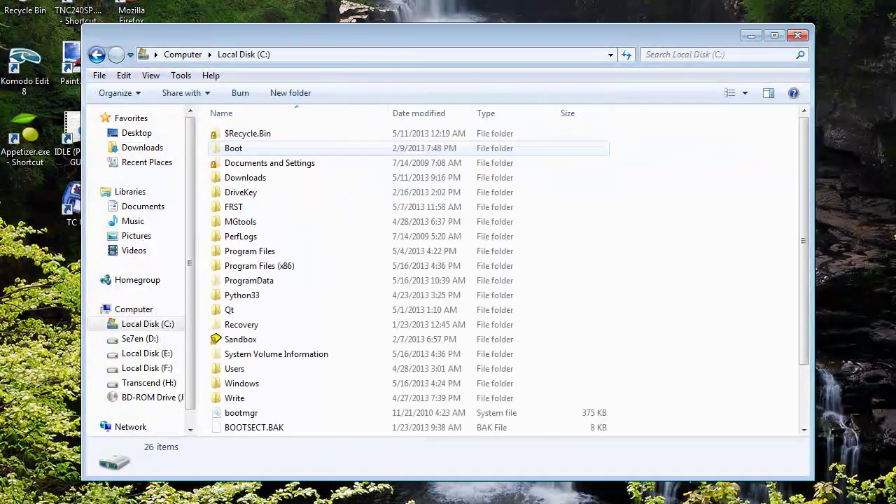
left_click(746, 54)
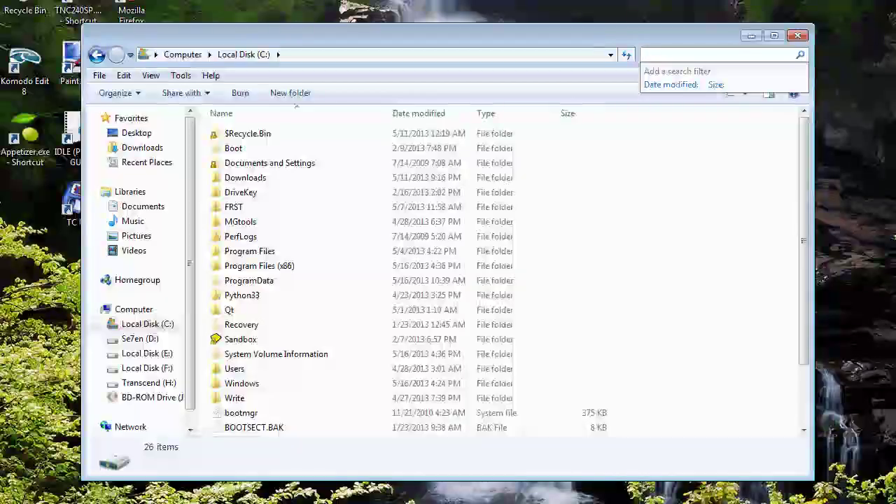
type("free")
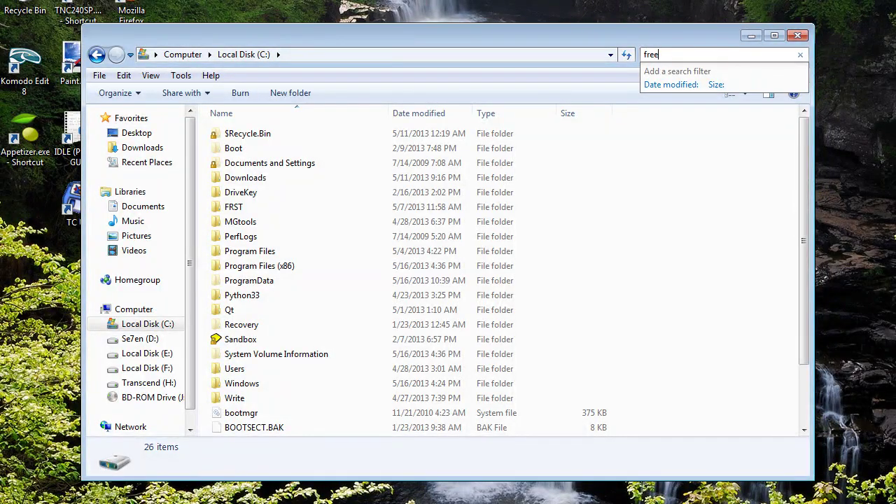
type(" download")
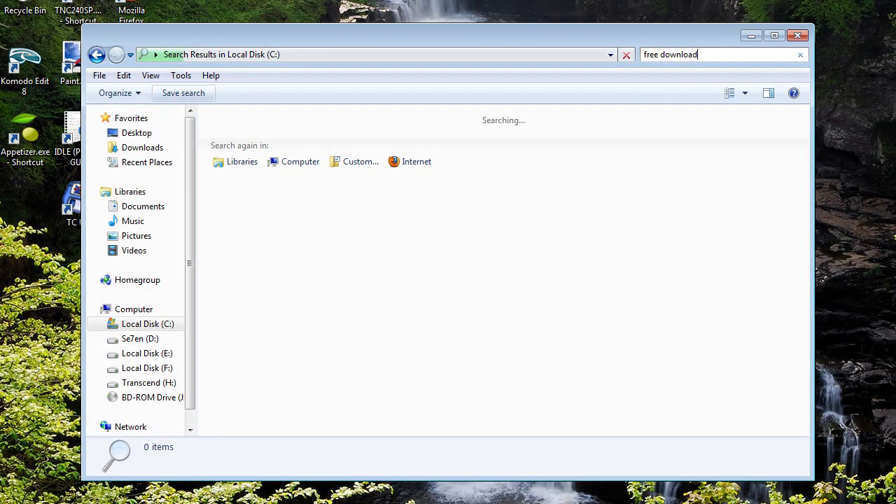
Step: Check the hidden files setting in Folder Options, review the search results, and close the Explorer window
left_click(181, 75)
left_click(219, 145)
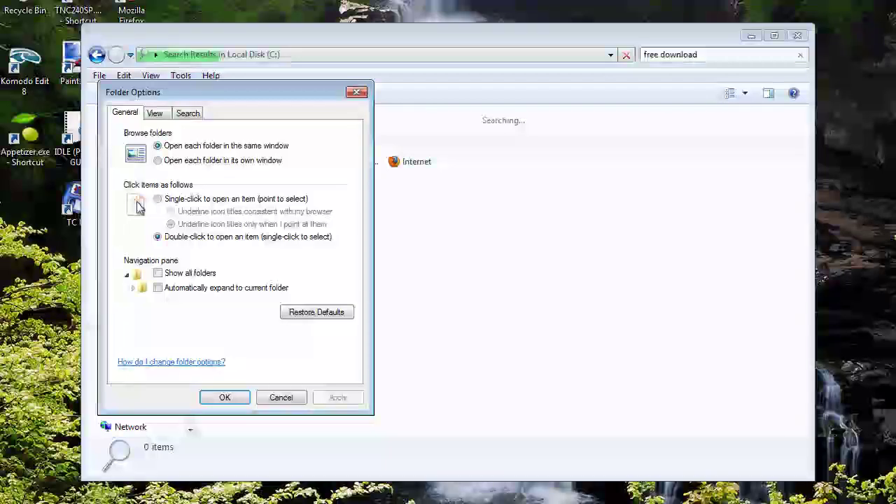
left_click(155, 113)
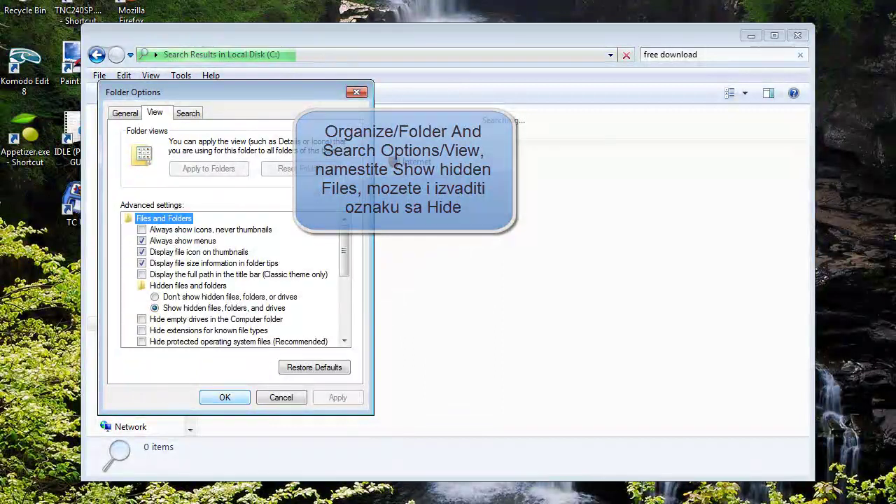
key("Return")
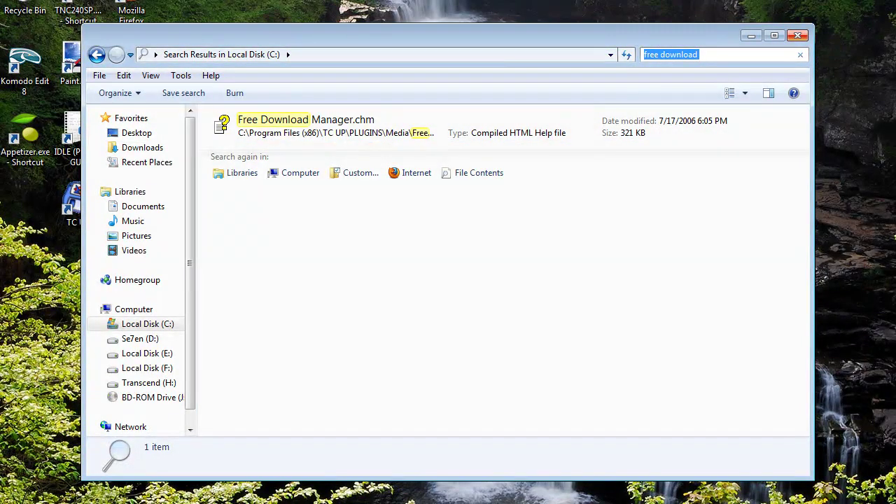
left_click(798, 35)
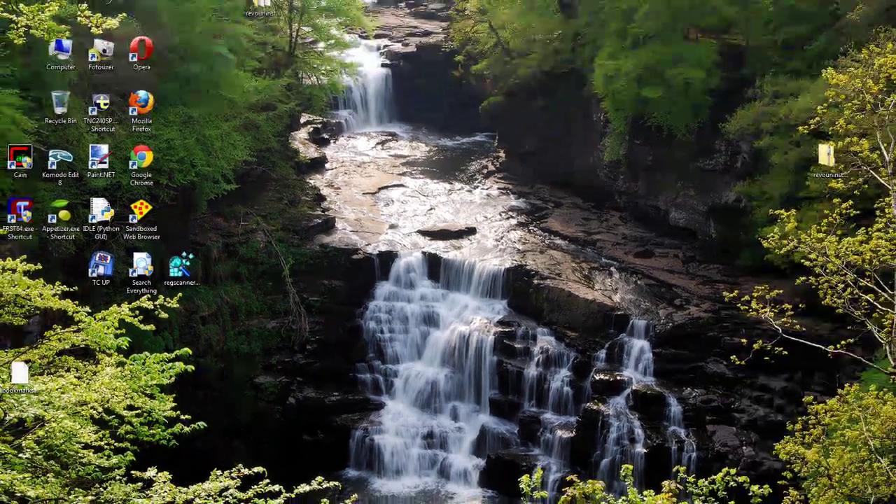
Step: View the FreeCommander web page and open the file and folder search in the FreeCommander program
key("alt+Tab")
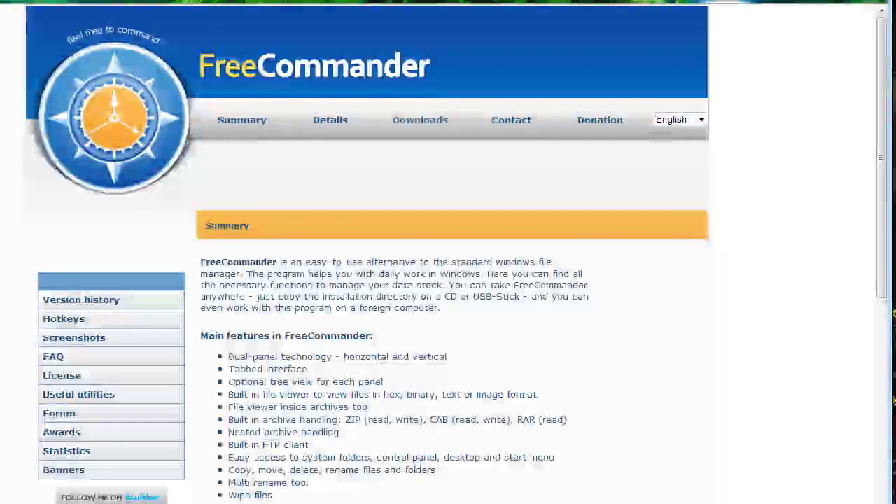
left_click(374, 146)
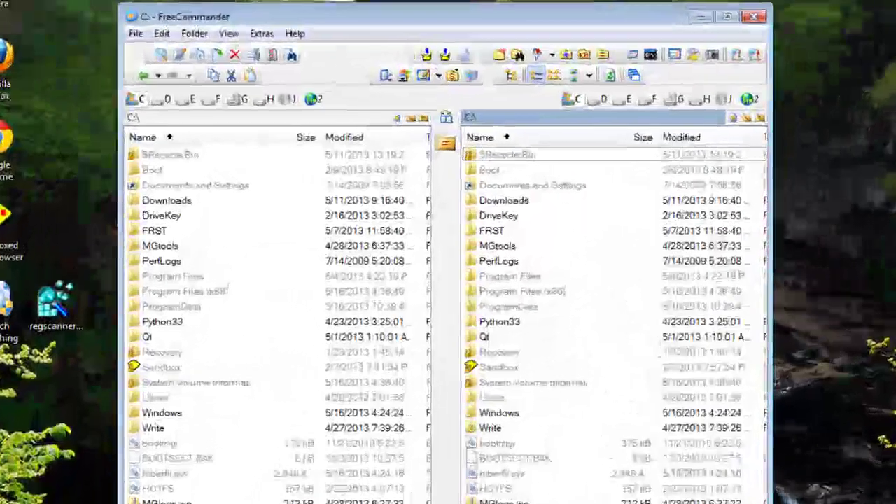
key("alt+f")
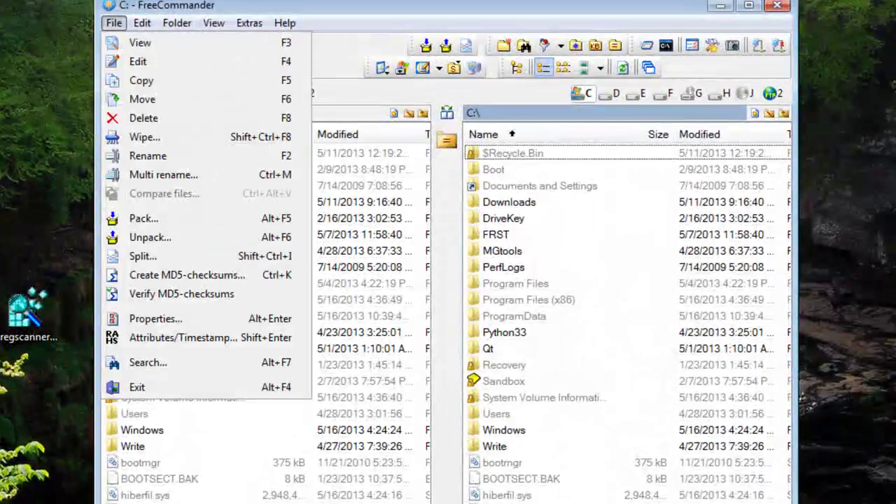
left_click(147, 362)
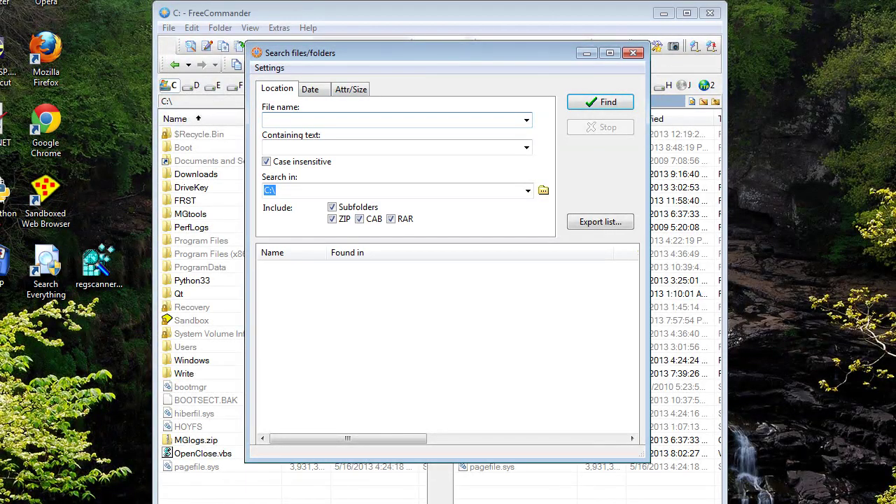
Step: Enter "manager" as the file name, look over the date and attribute criteria, and run the search in C:\
type("manager")
left_click(310, 89)
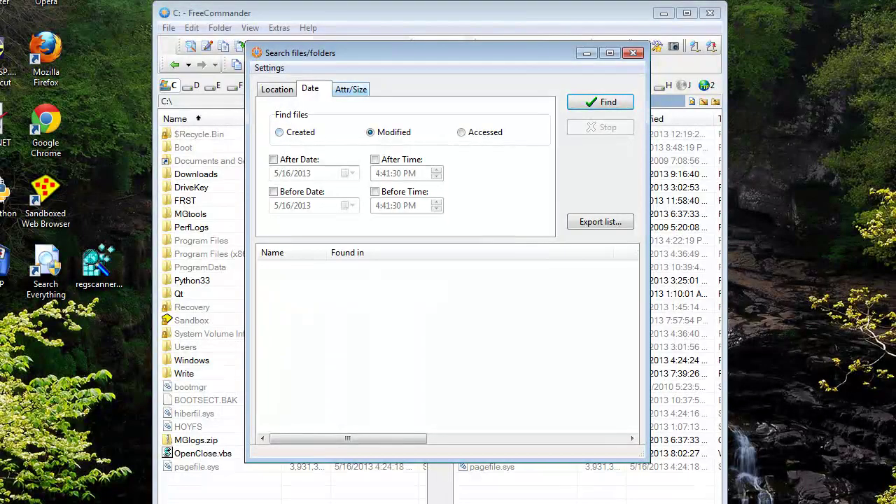
key("ctrl+Tab")
key("ctrl+shift+Tab")
key("ctrl+shift+Tab")
key("ctrl+Tab")
key("ctrl+shift+Tab")
key("ctrl+Tab")
key("ctrl+Tab")
key("ctrl+shift+Tab")
key("ctrl+shift+Tab")
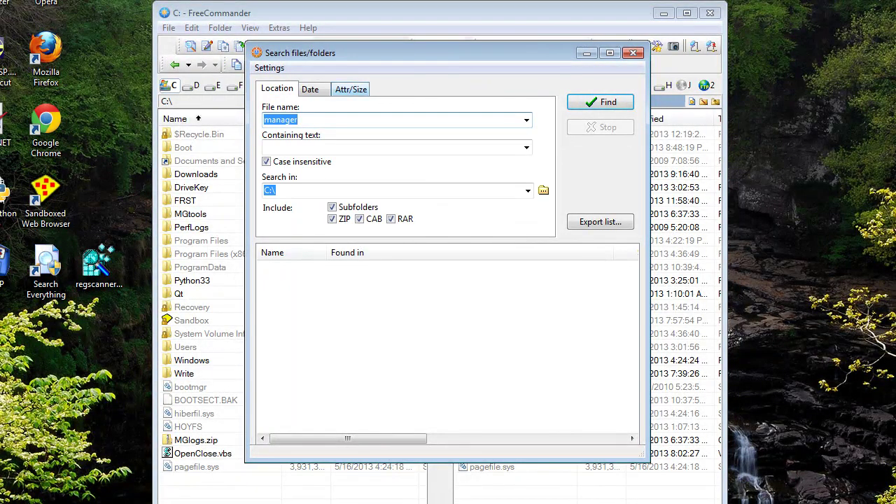
key("Return")
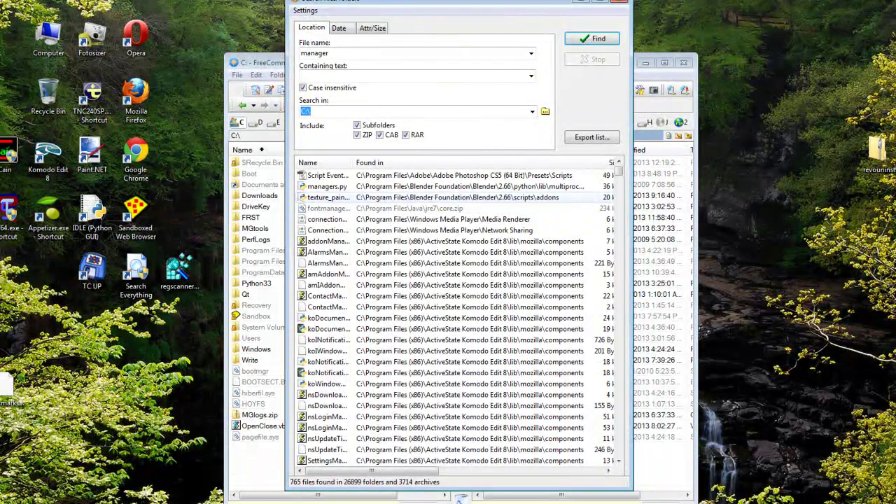
Step: Look through the files found for "manager" and close the search window
scroll(455, 315, "down", 10)
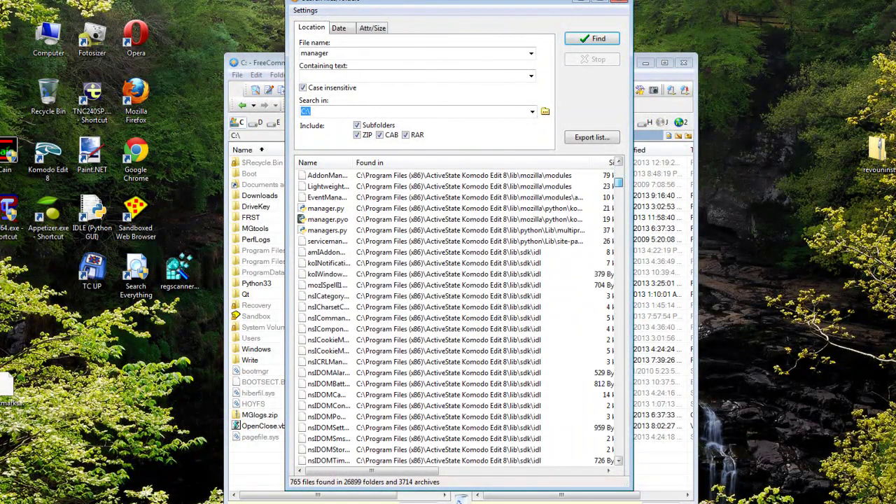
scroll(461, 499, "up", 10)
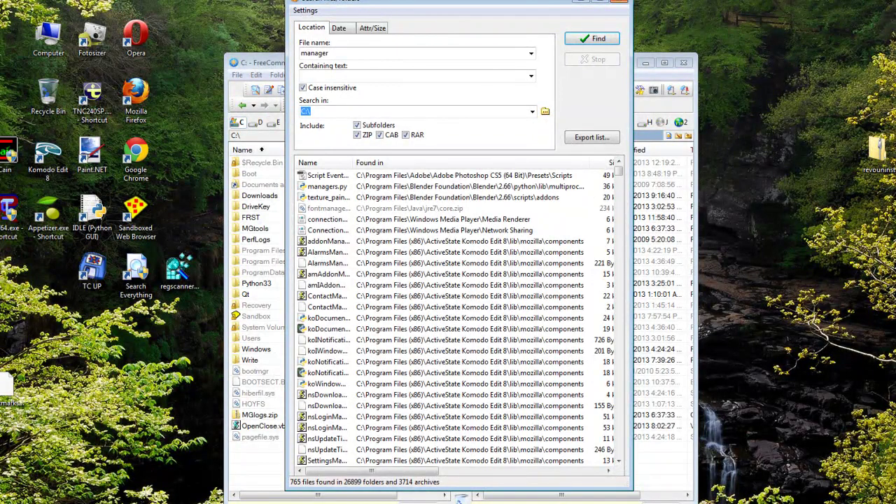
key("Escape")
Step: Launch Search Everything and look for remaining files matching "free download"
double_click(136, 273)
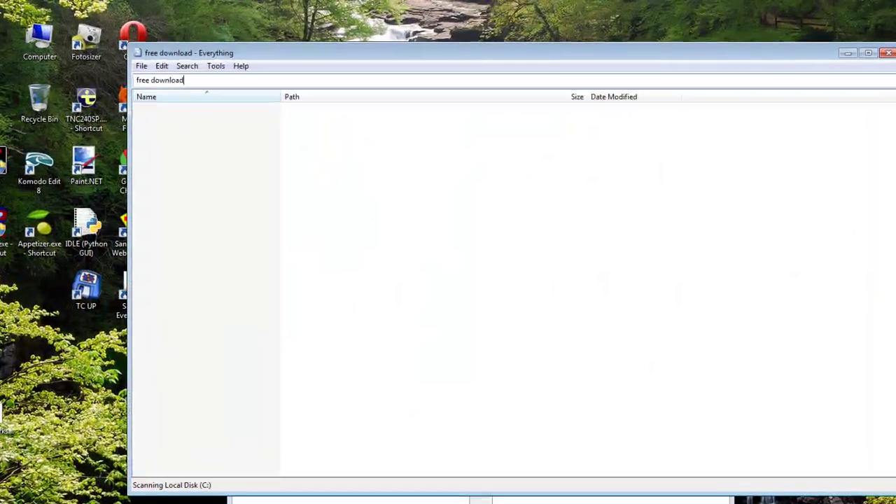
key("ctrl+a")
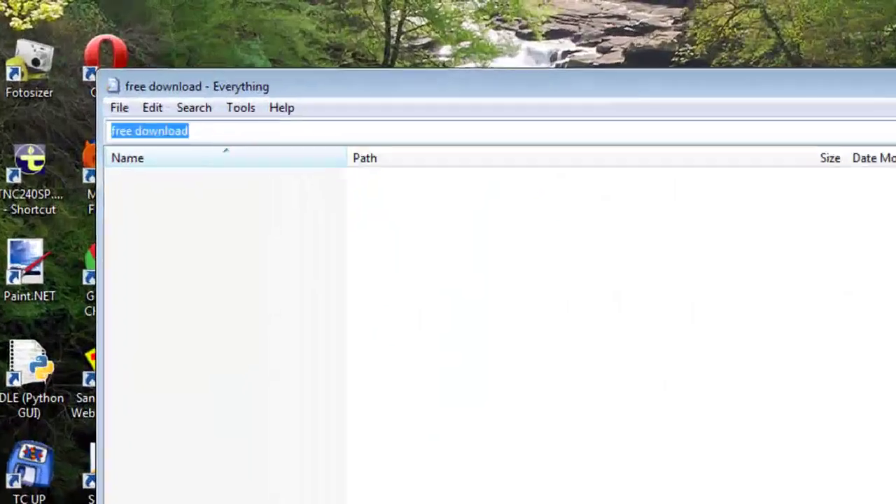
key("Down")
key("Down")
key("Up")
key("Down")
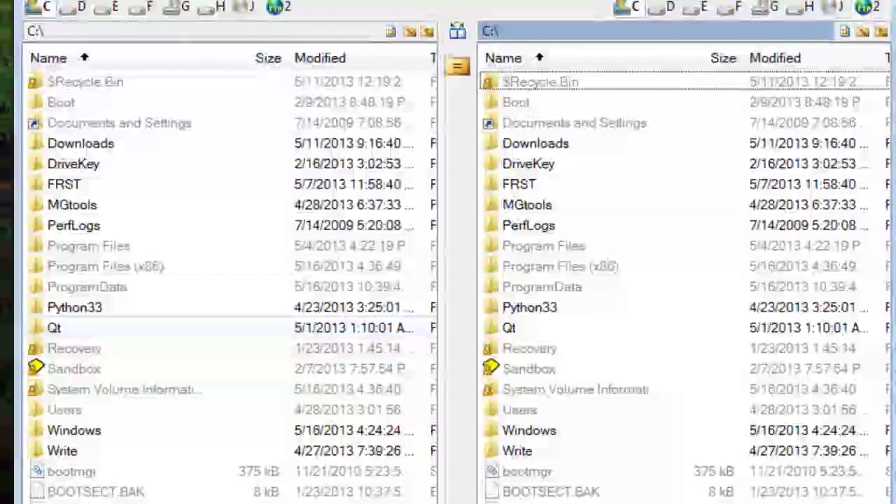
Step: Examine the Program Files (x86) and Program Files folders on drive C in FreeCommander for leftover program folders
double_click(105, 266)
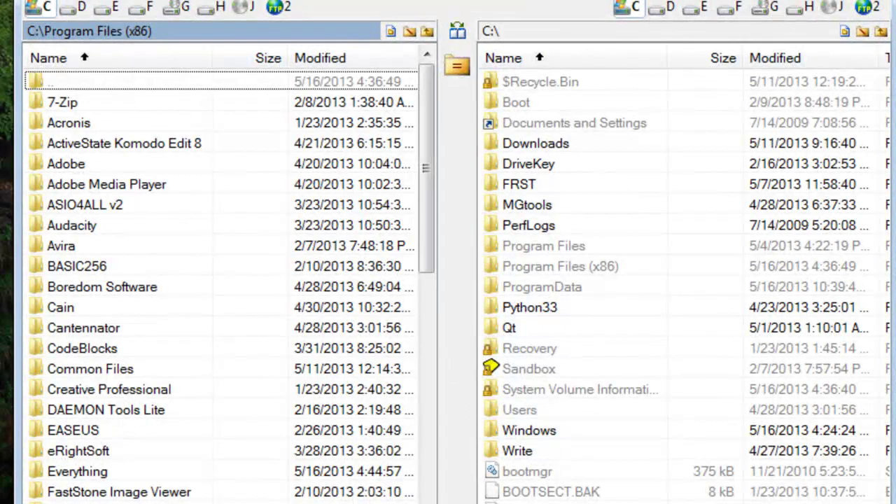
scroll(175, 462, "down", 1)
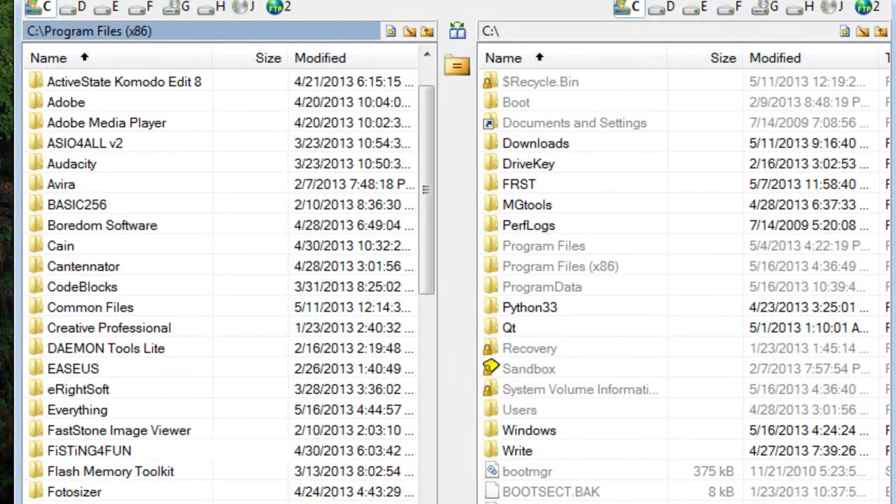
scroll(175, 462, "up", 1)
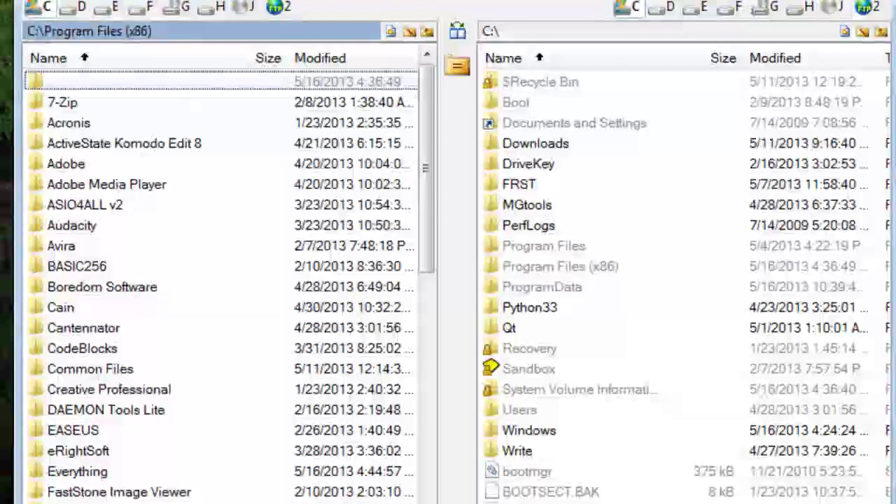
double_click(175, 81)
key("Up")
key("Return")
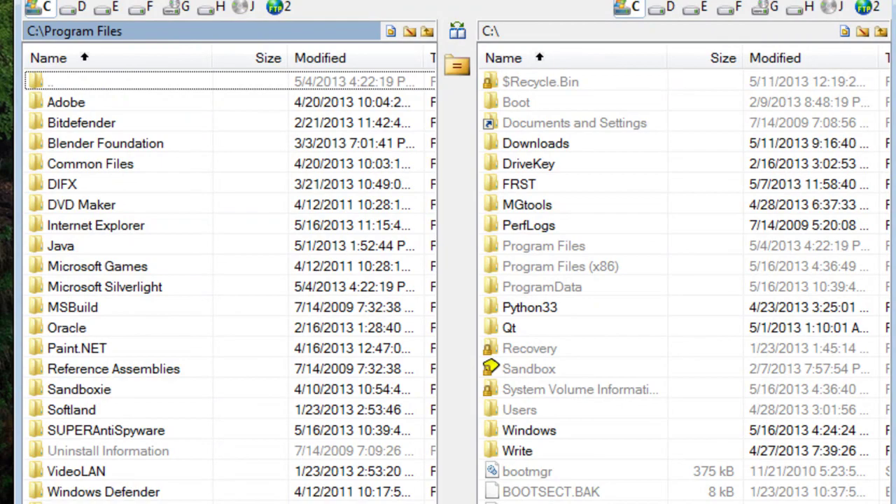
key("BackSpace")
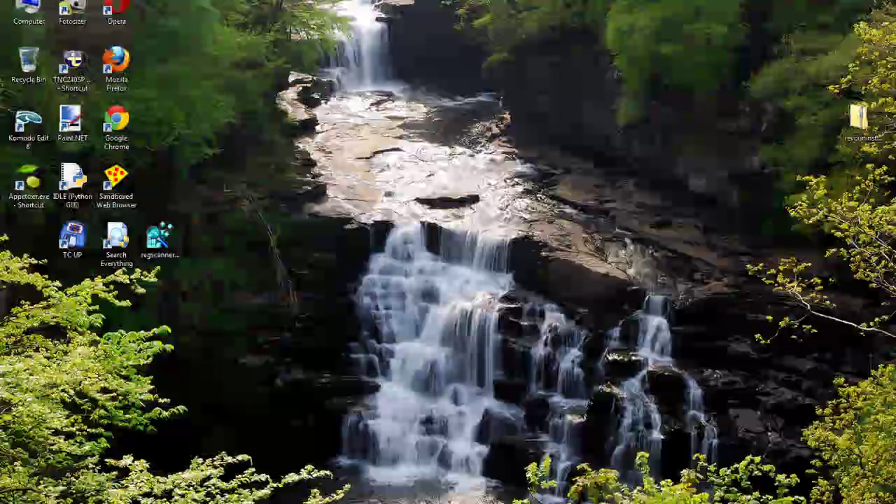
Step: Launch Registry Editor with regedit and search the registry's keys, values and data for "free download"
key("super")
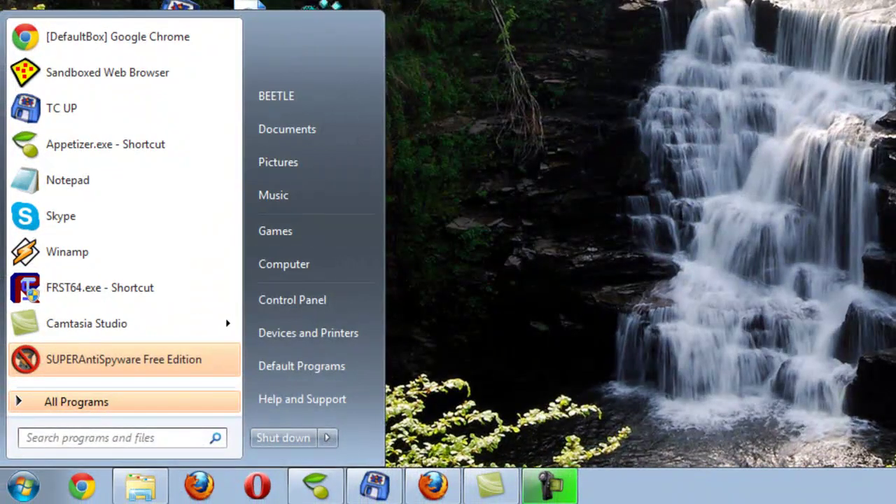
type("regedit")
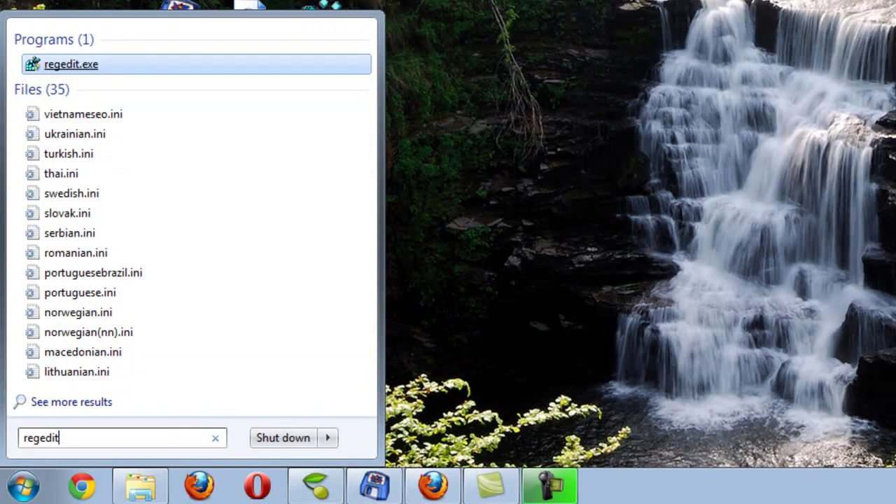
key("Return")
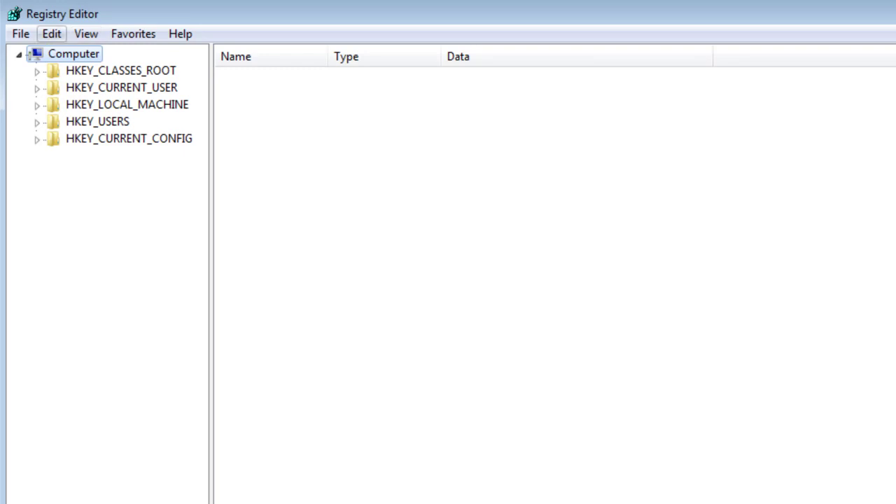
left_click(52, 34)
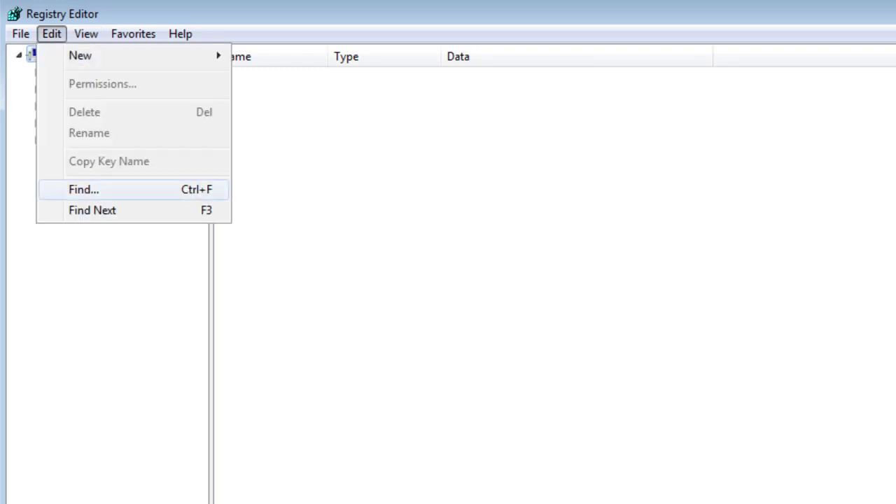
left_click(84, 189)
type("free download")
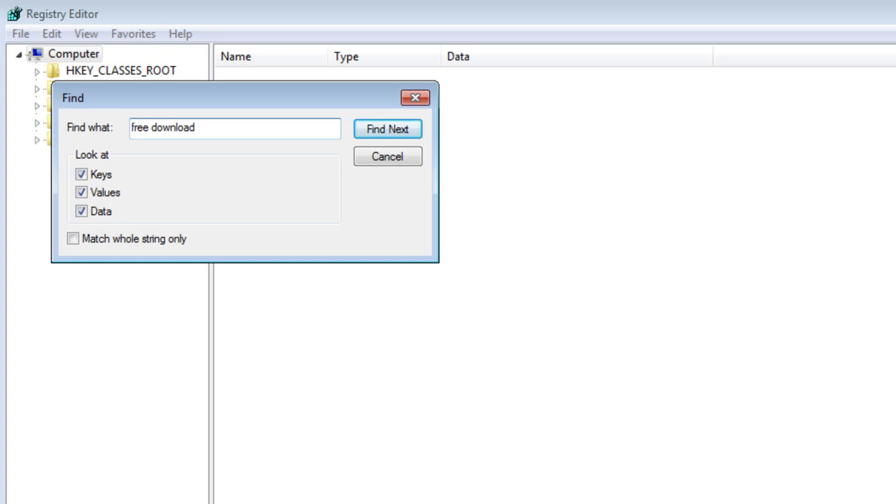
key("Return")
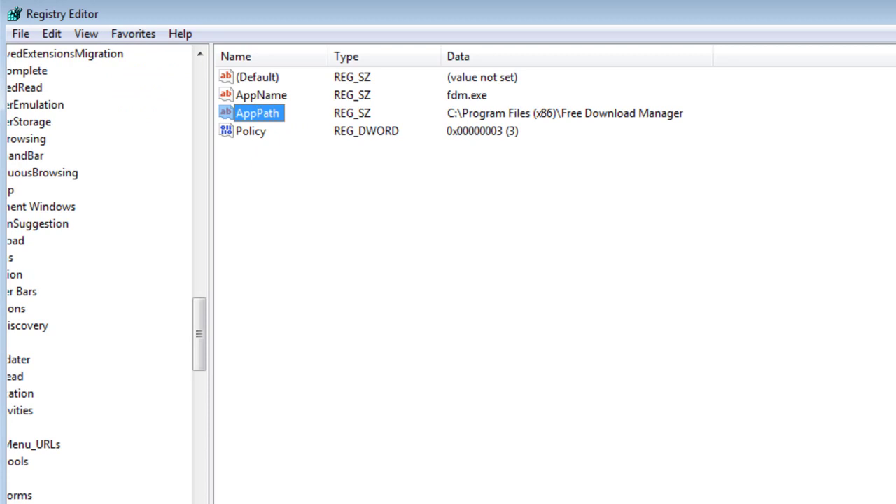
Step: Examine the values of the found DragDrop key, including the Policy DWORD, and close the value without changing it
scroll(98, 275, "left", 2)
scroll(99, 275, "left", 1)
left_click_drag(200, 333, 199, 366)
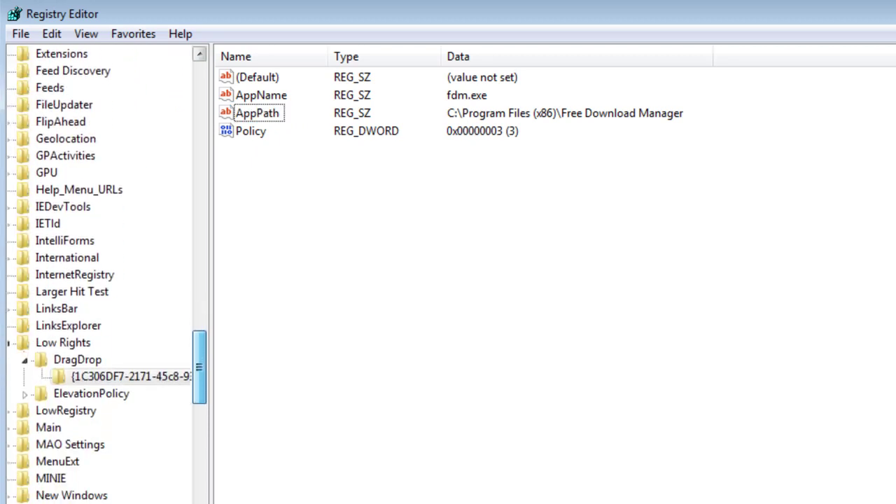
left_click(257, 77)
left_click(251, 131)
key("Return")
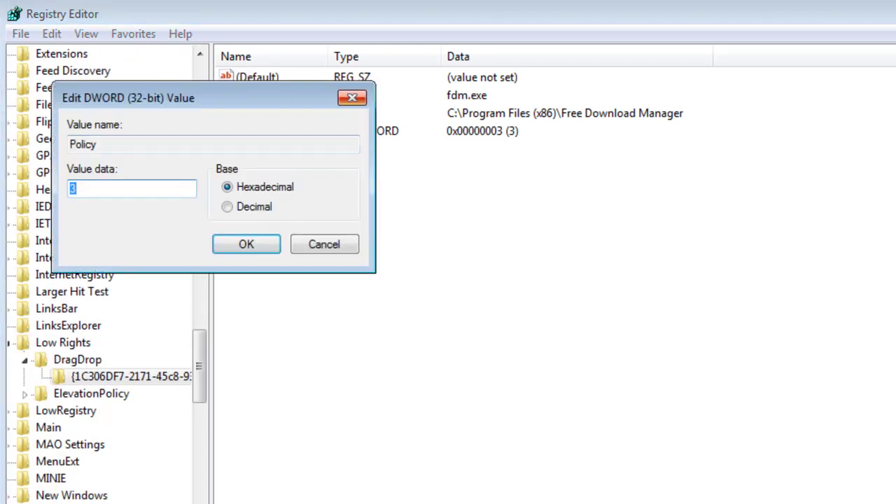
key("Escape")
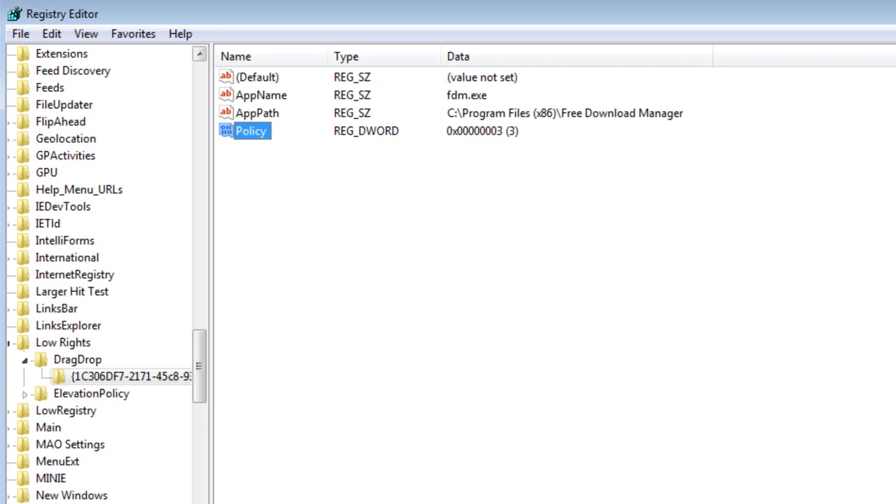
key("Tab")
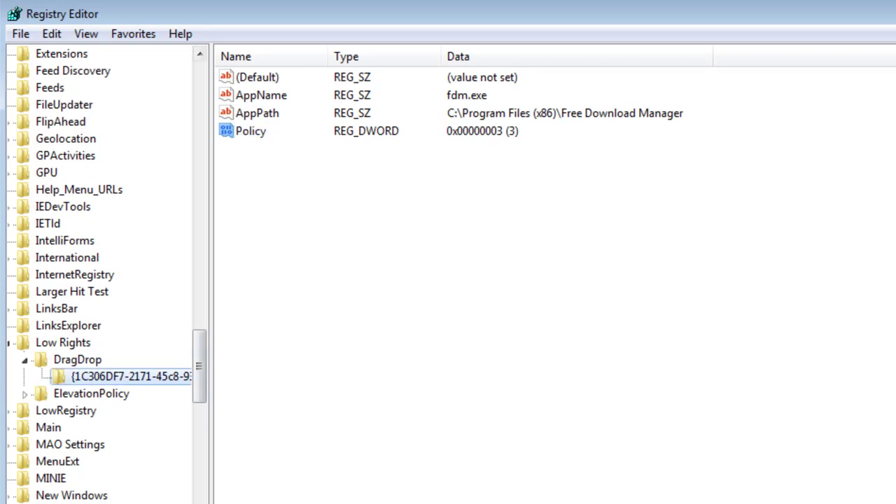
Step: Delete the AppPath and AppName values from the found key under Low Rights\DragDrop
left_click(258, 112)
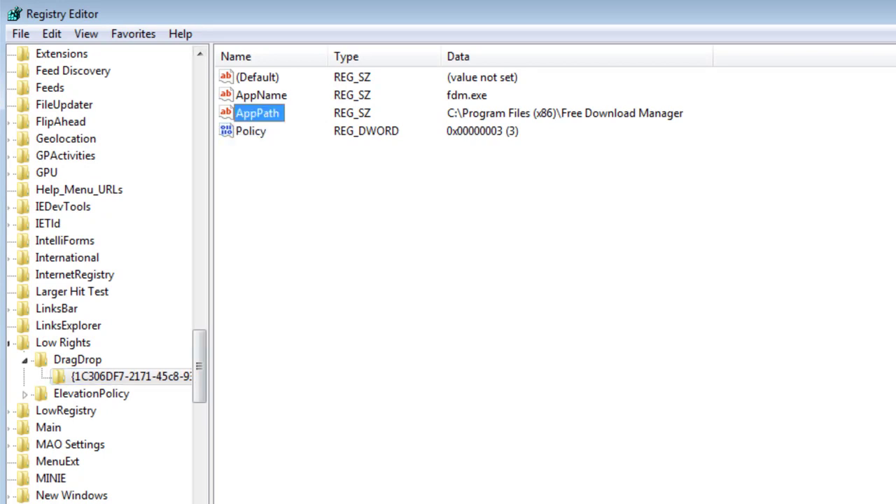
key("Delete")
key("Return")
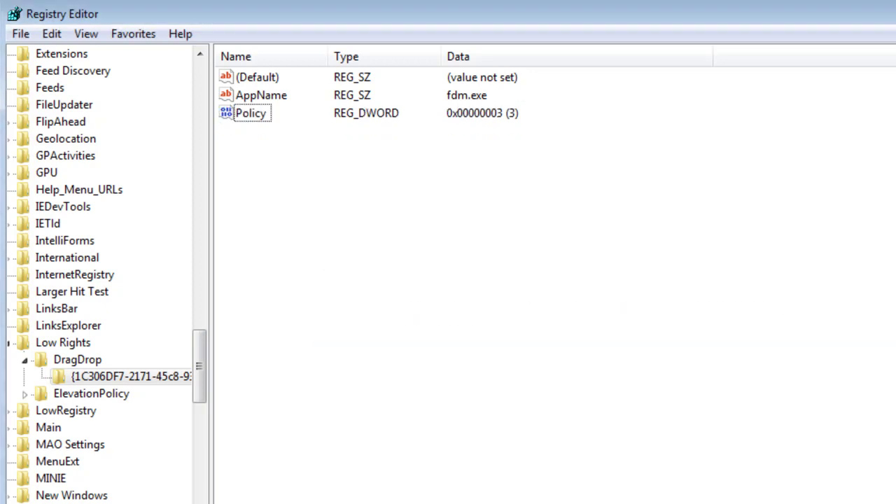
left_click(261, 95)
key("Delete")
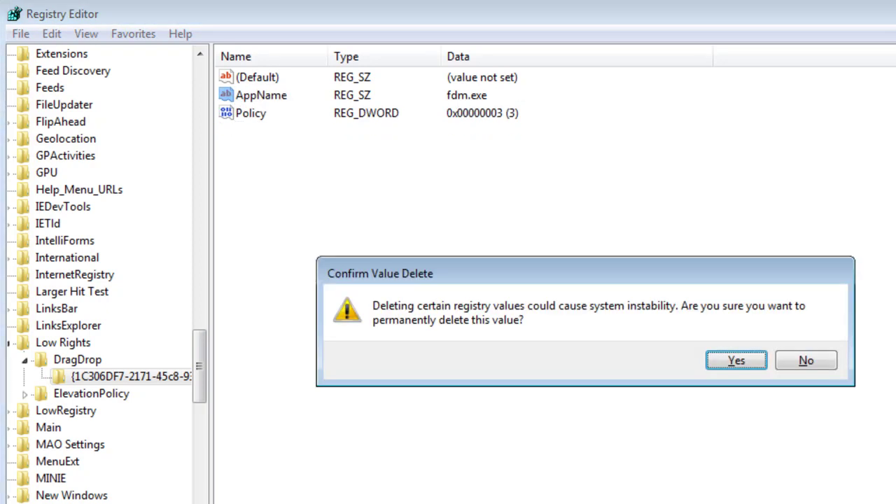
key("Return")
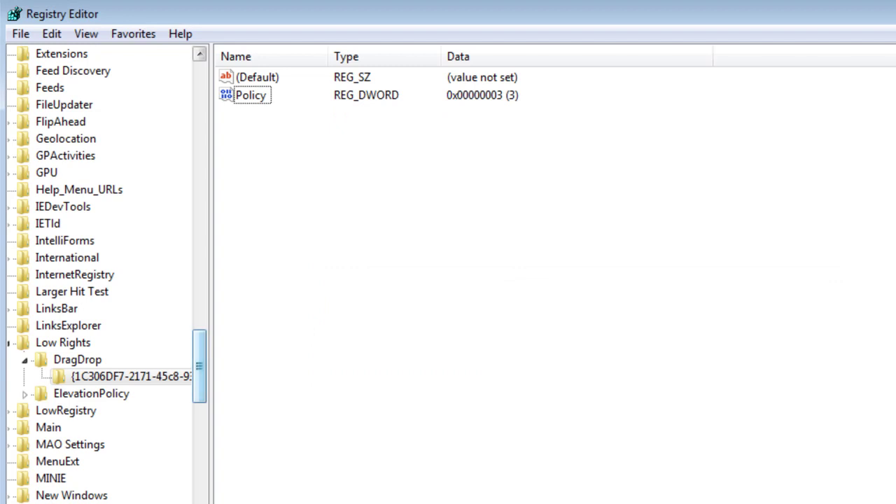
Step: Delete the AppPath value in the next match under ElevationPolicy, and close Registry Editor after moving on to one further match
key("F3")
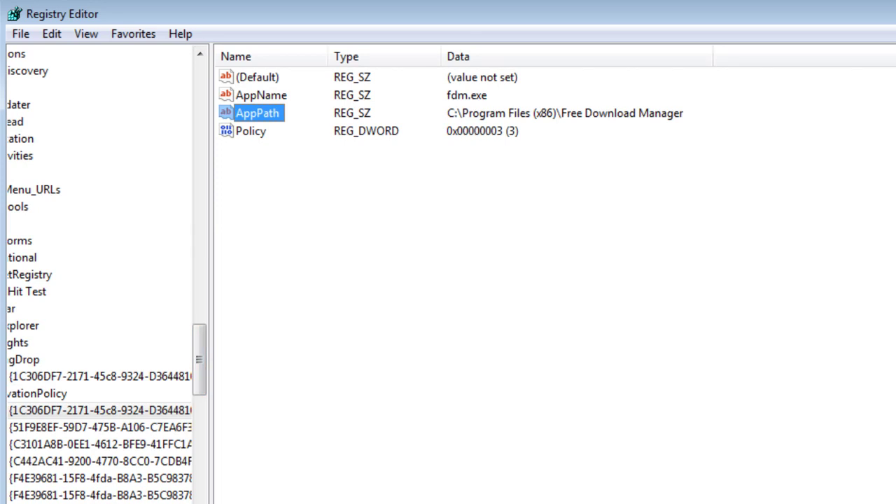
key("Delete")
key("Return")
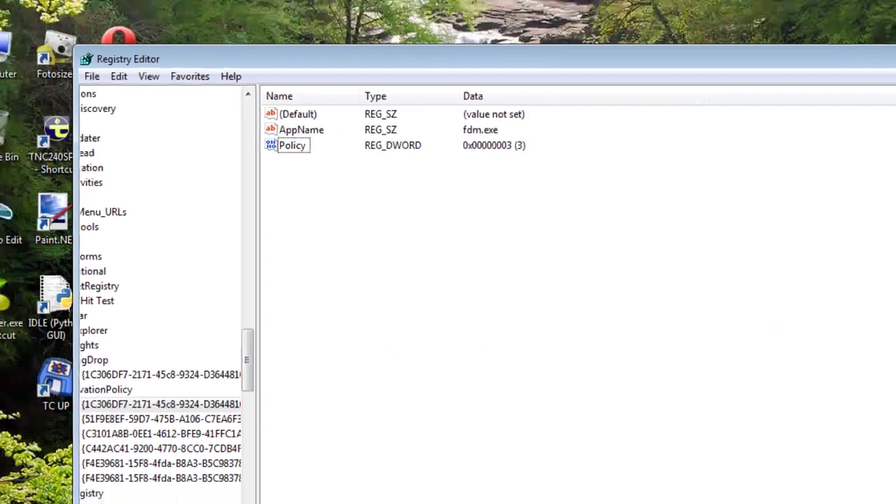
key("Up")
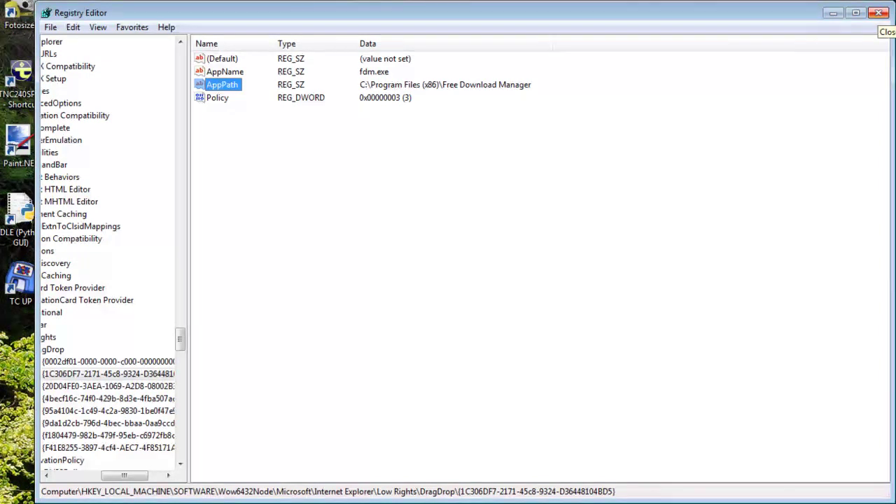
left_click(878, 12)
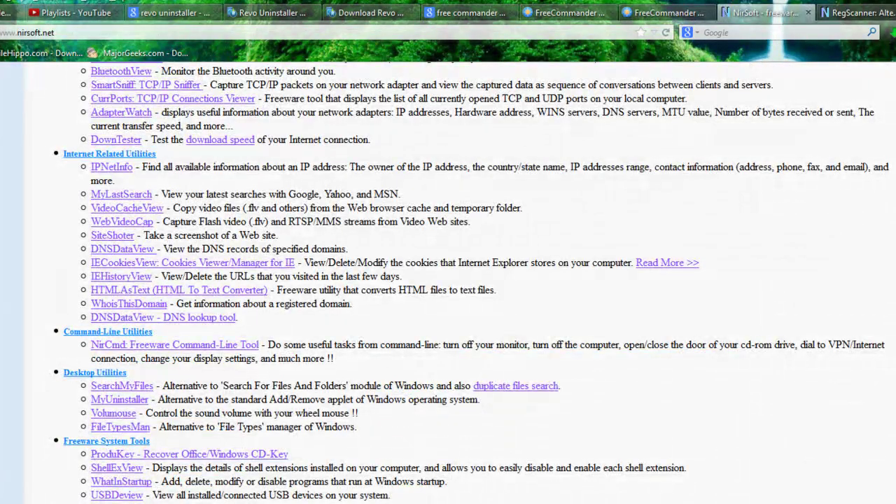
Step: Look through the utilities on the NirSoft home page for RegScanner and switch to its already open web page
scroll(448, 281, "up", 6)
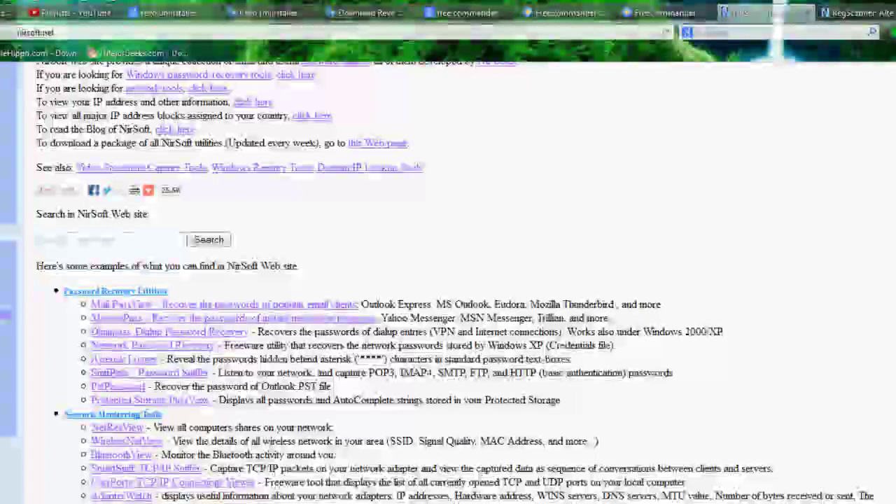
scroll(448, 280, "up", 2)
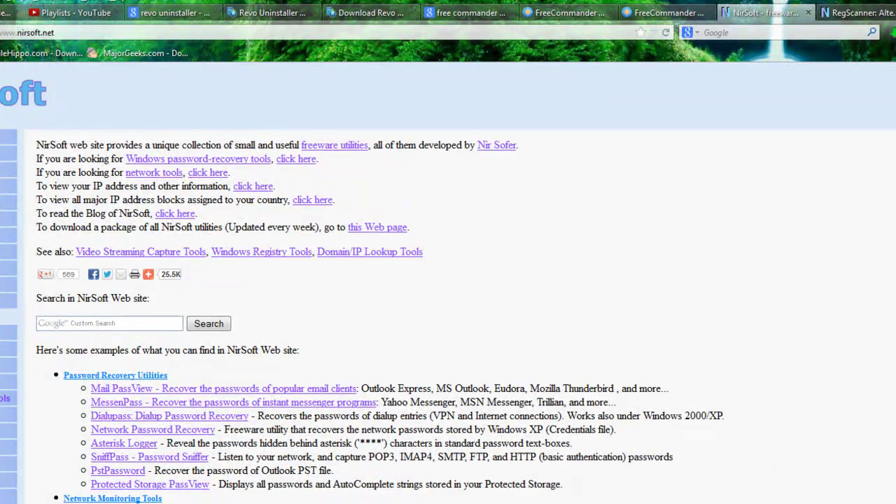
scroll(449, 280, "down", 2)
scroll(449, 280, "up", 1)
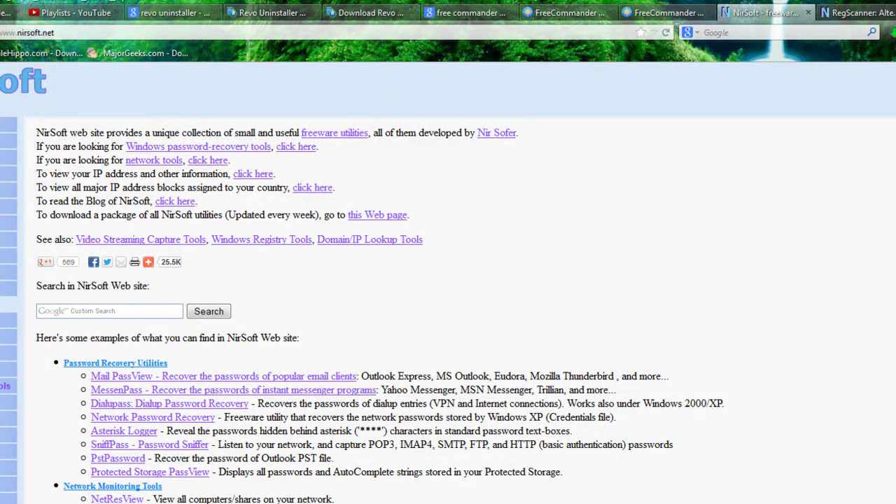
scroll(449, 281, "down", 5)
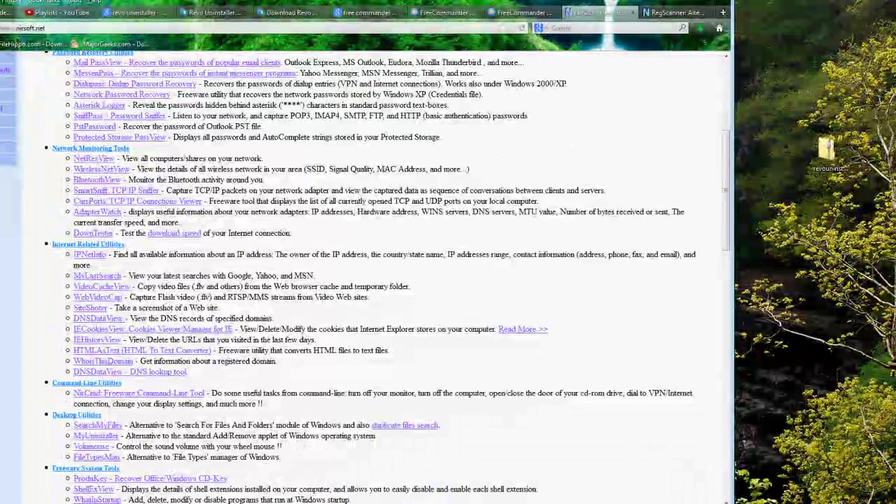
scroll(365, 280, "down", 3)
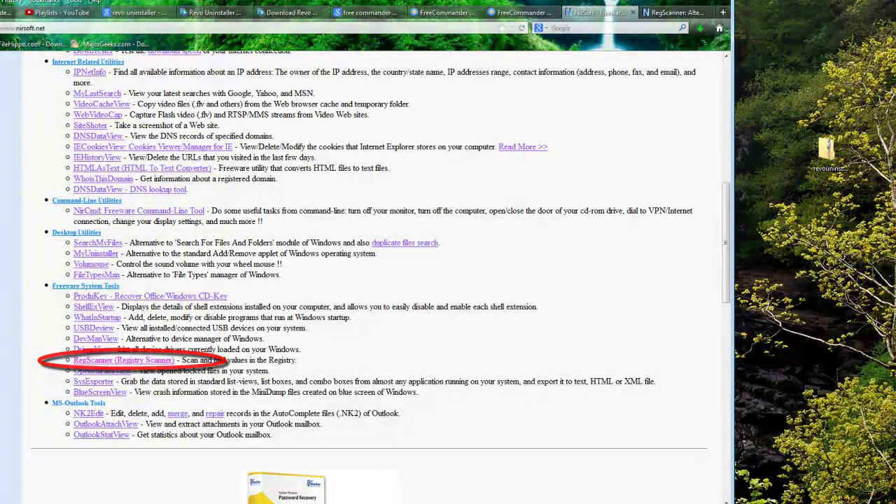
left_click(671, 12)
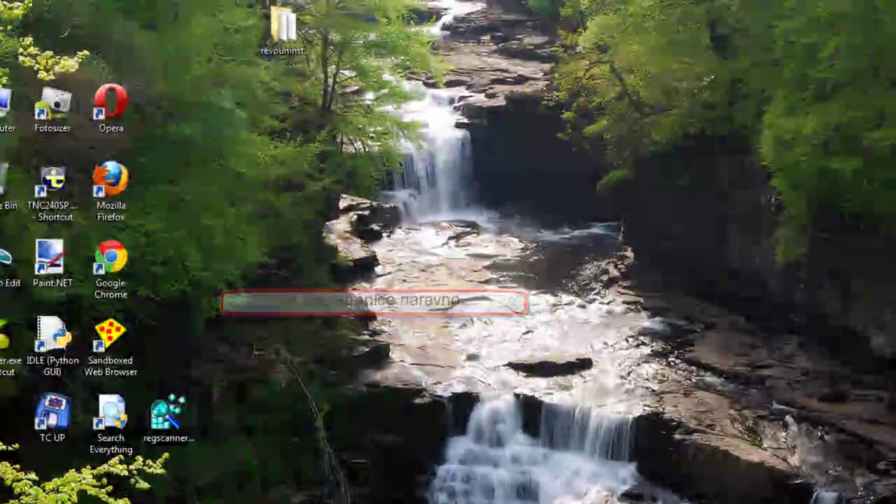
Step: Run regscanner-x64.exe as administrator and scan HKEY_LOCAL_MACHINE and HKEY_CURRENT_USER for "fdm"
left_click(169, 417)
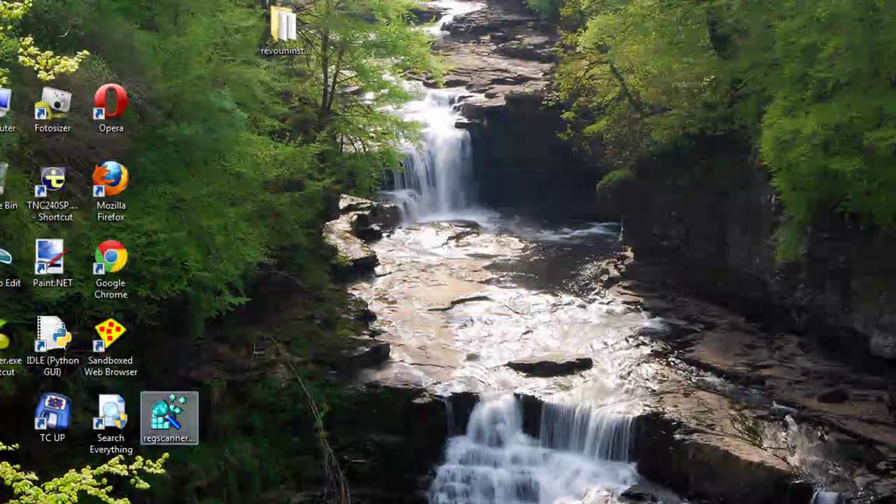
right_click(177, 407)
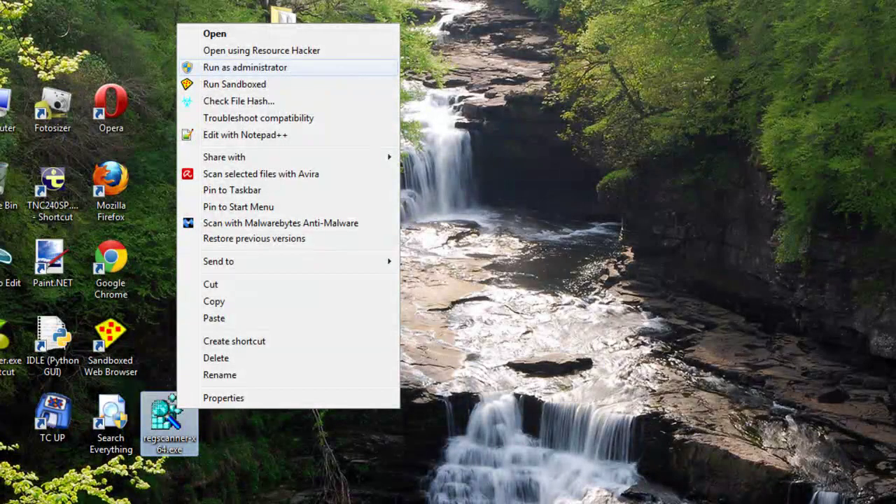
left_click(245, 68)
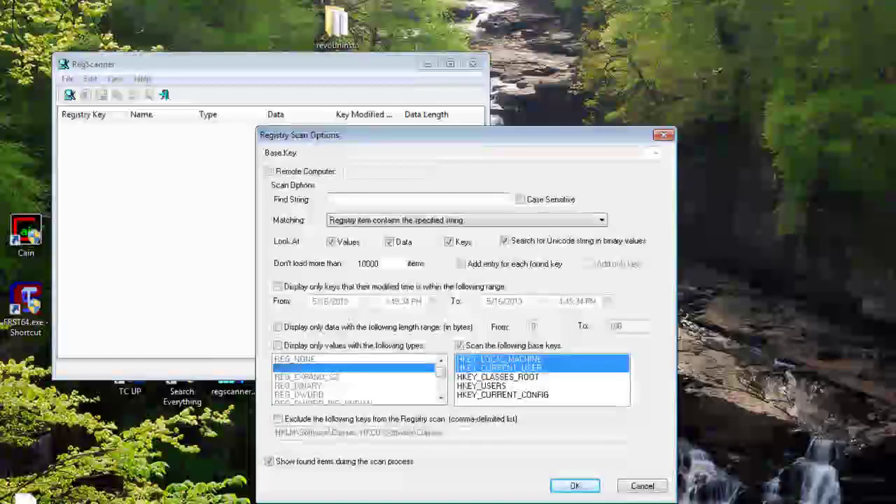
type("fdm")
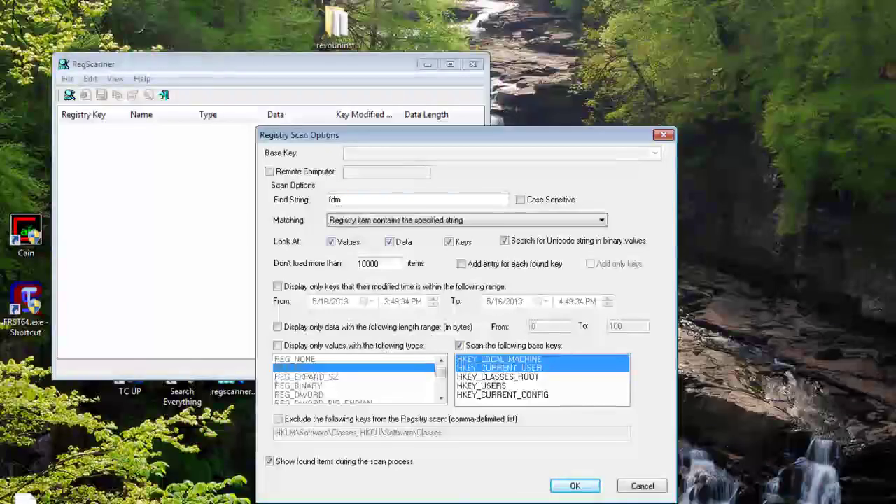
key("Return")
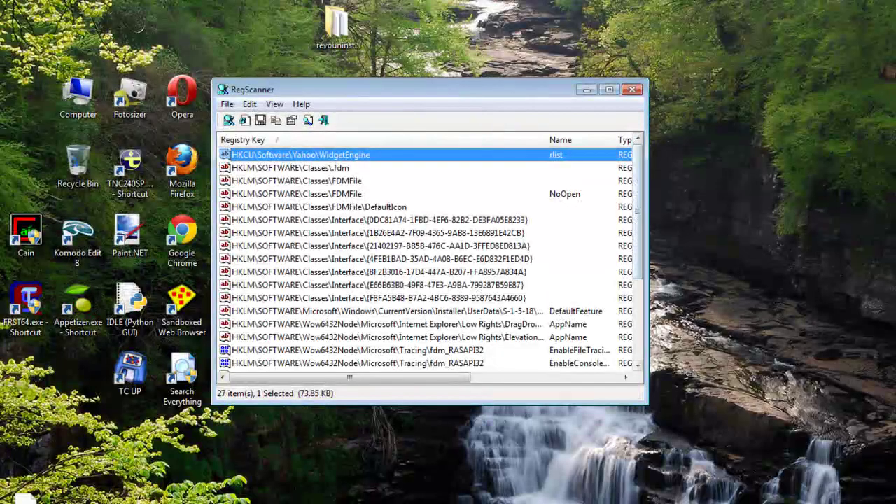
Step: Look through the registry entries found for "fdm", including their names, types, data and modification times
left_click_drag(637, 211, 636, 292)
left_click_drag(350, 377, 393, 377)
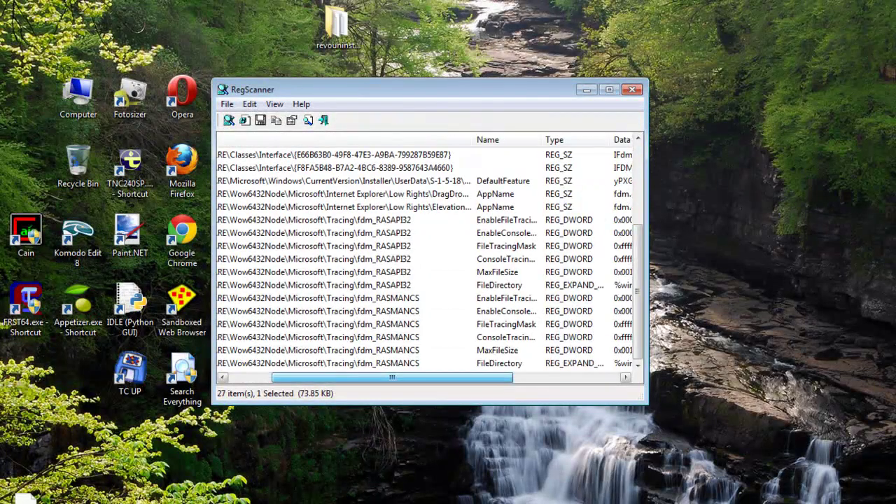
scroll(425, 259, "right", 3)
scroll(430, 259, "left", 2)
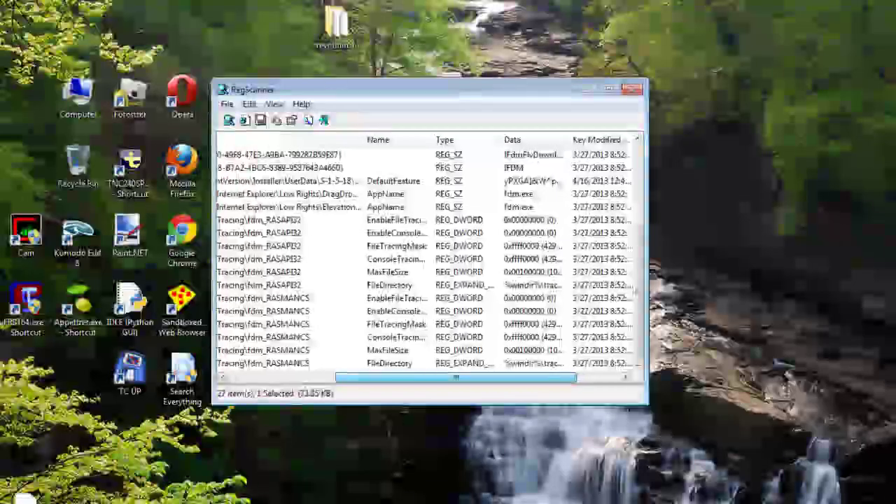
scroll(431, 260, "left", 3)
scroll(425, 259, "left", 3)
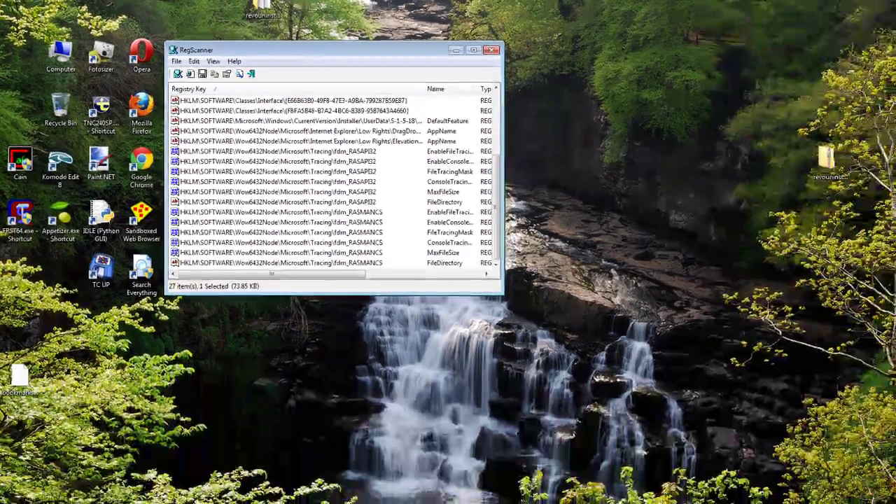
Step: Maximize the scan results, view the ElevationPolicy AppName entry's location in Registry Editor, and close Registry Editor
left_click(382, 207)
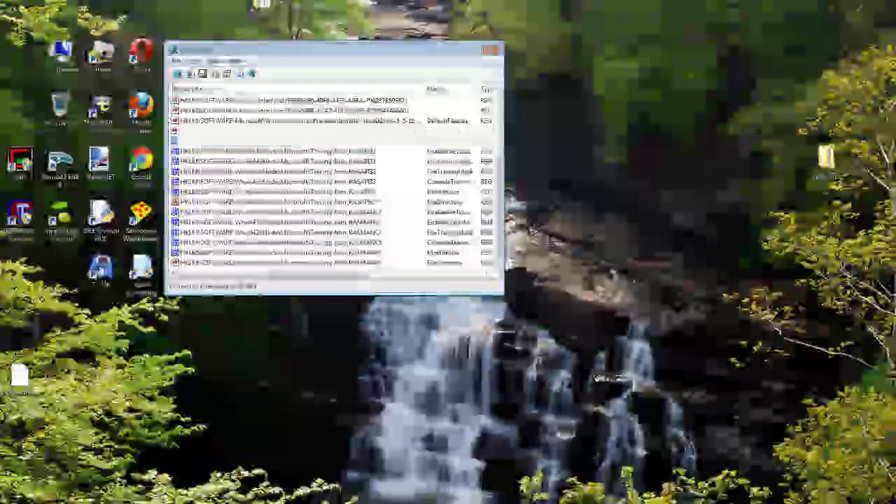
key("super+Up")
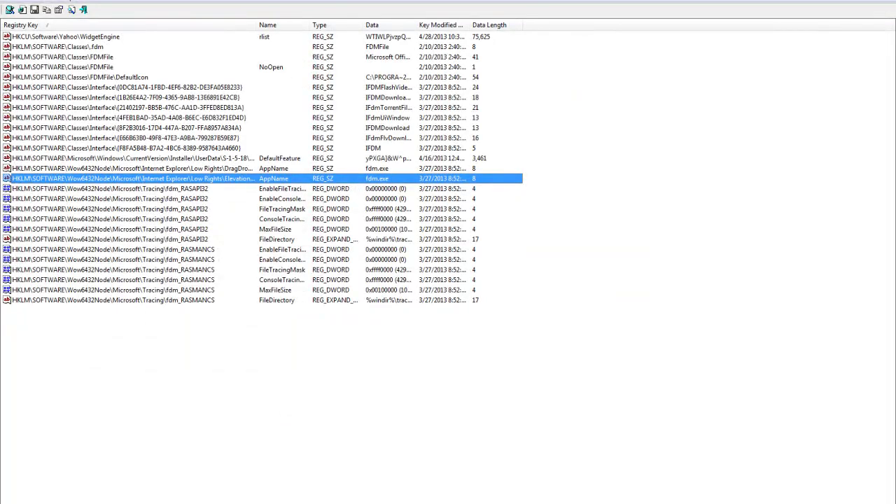
right_click(229, 179)
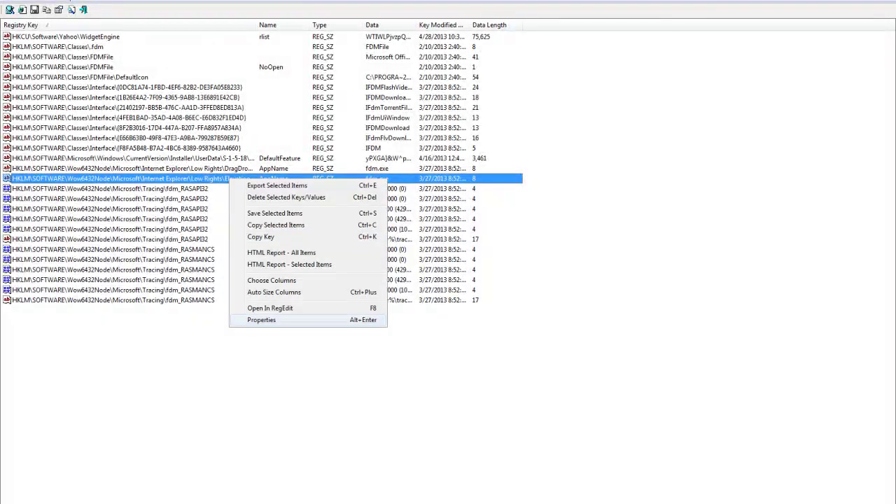
left_click(280, 309)
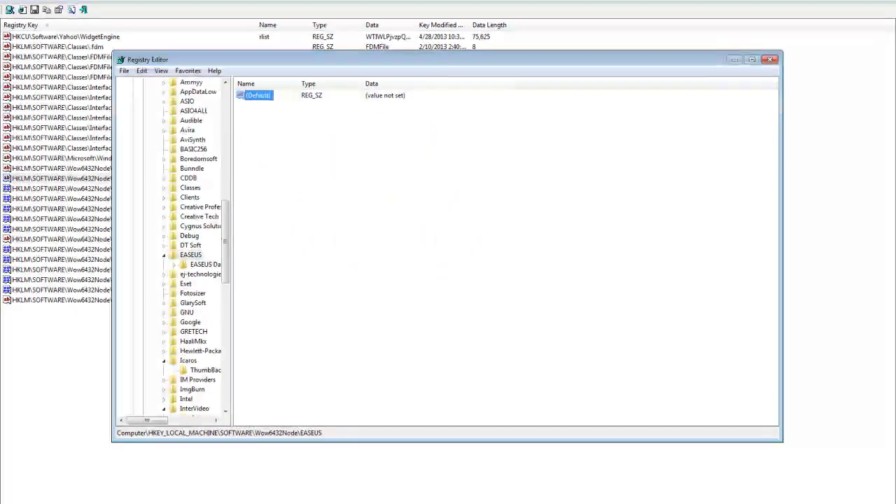
left_click(190, 255)
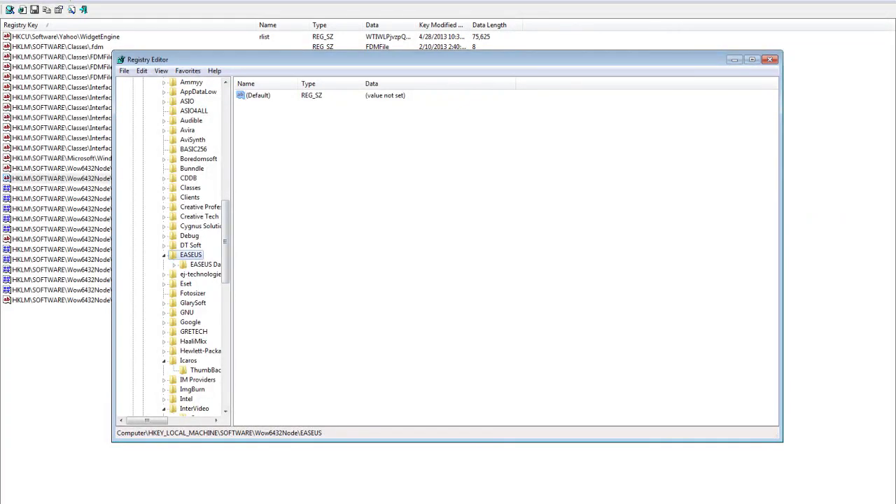
key("alt+F4")
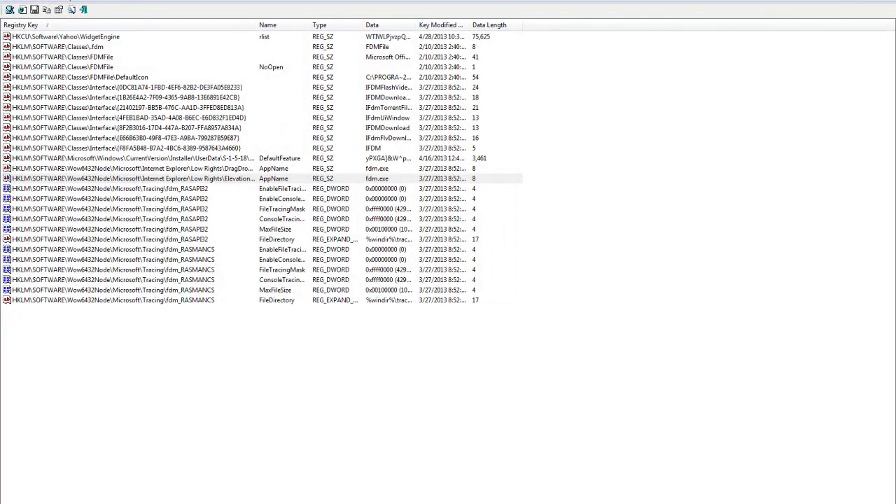
Step: Inspect the HKLM\SOFTWARE\Classes\FDMFile\DefaultIcon entry in Registry Editor and close the editor
left_click(126, 147)
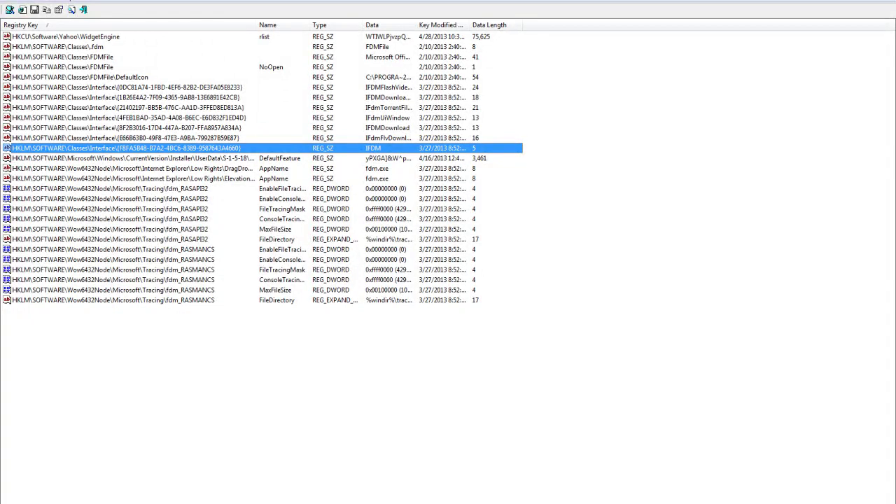
right_click(96, 77)
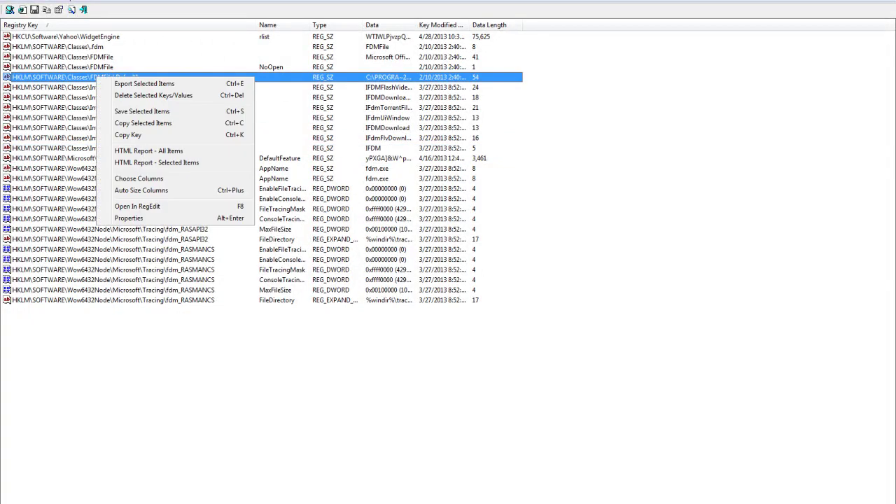
left_click(137, 206)
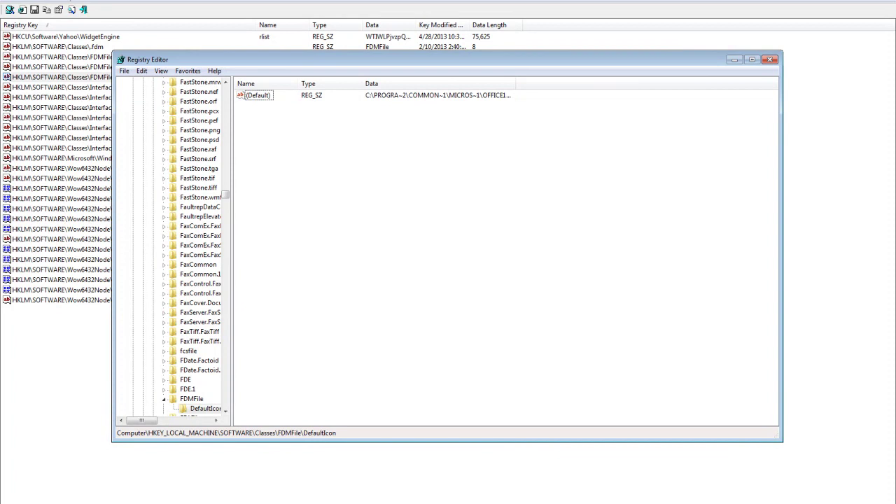
key("alt+F4")
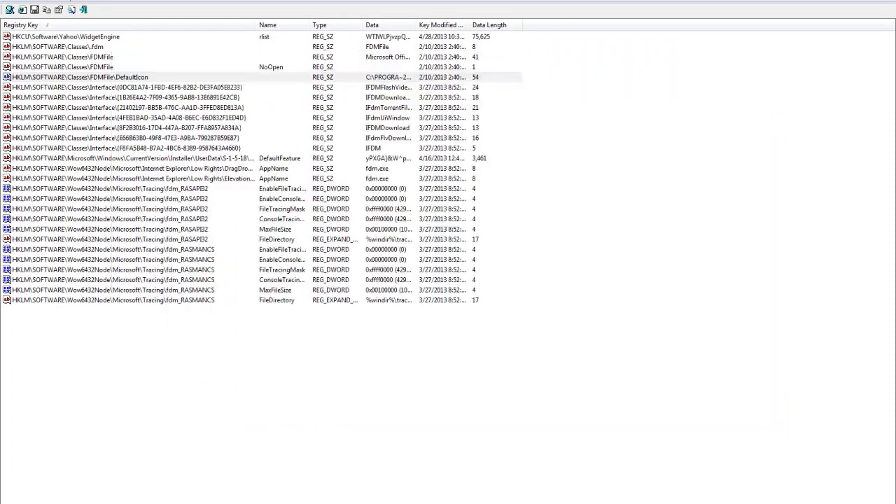
Step: Scan HKEY_LOCAL_MACHINE and HKEY_CURRENT_USER again, using "free download" as the find string
left_click(57, 46)
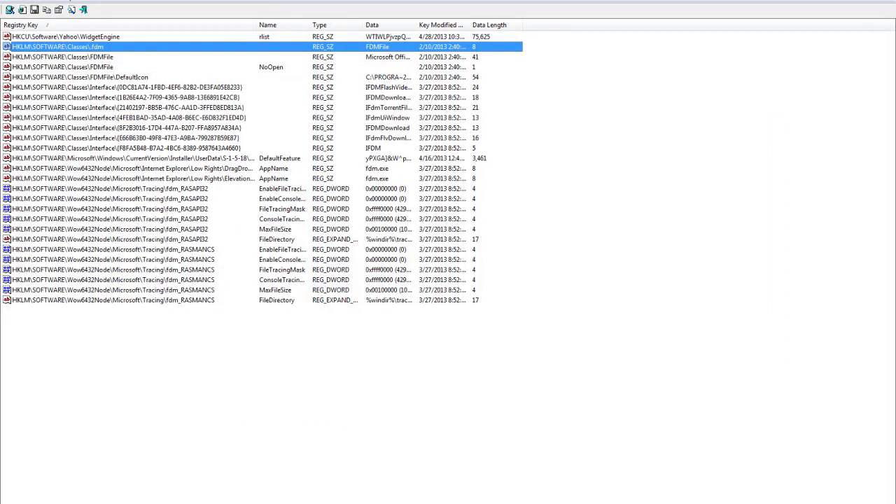
key("F9")
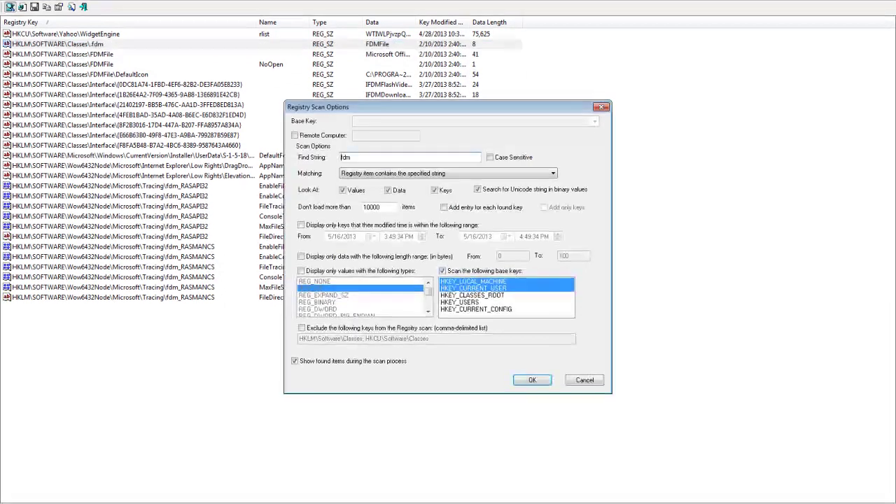
type("free download")
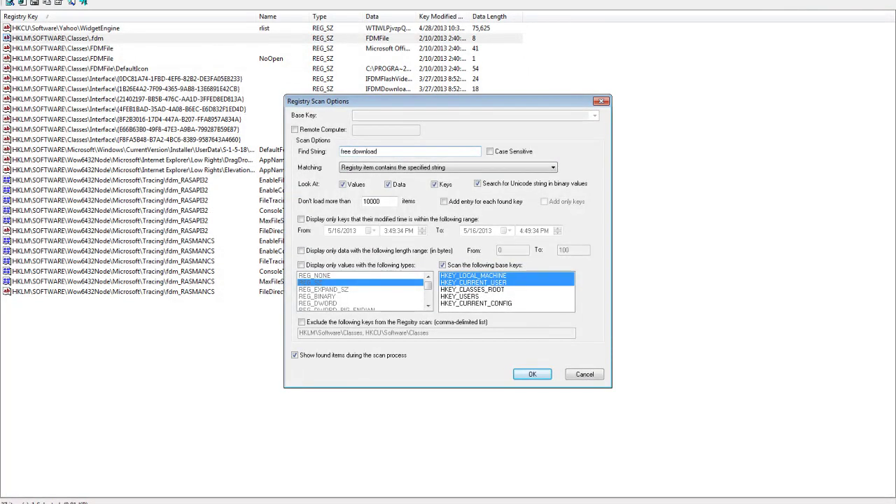
key("Return")
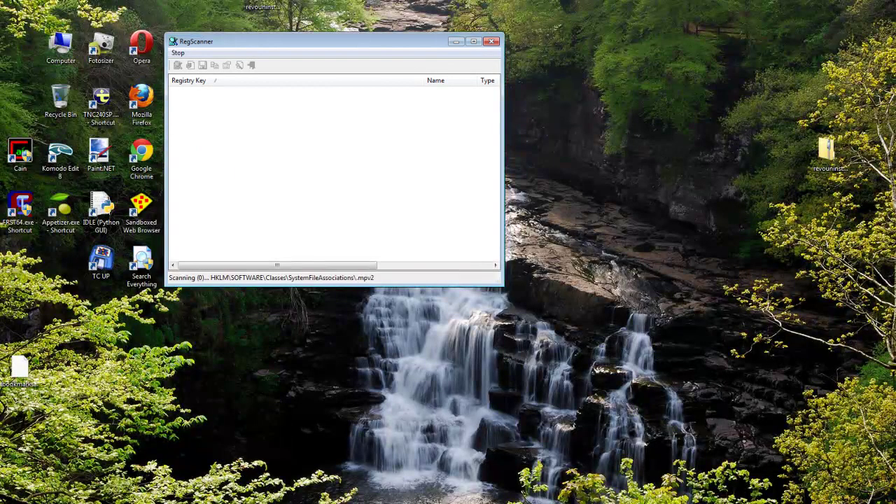
Step: Reposition and enlarge the RegScanner window, and widen the Data column enough to show the full folder paths
left_click_drag(336, 42, 430, 56)
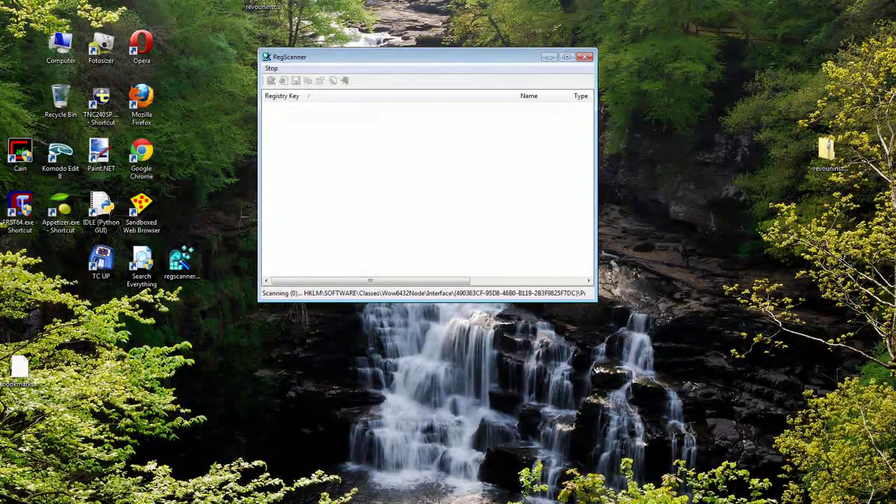
left_click_drag(597, 301, 689, 405)
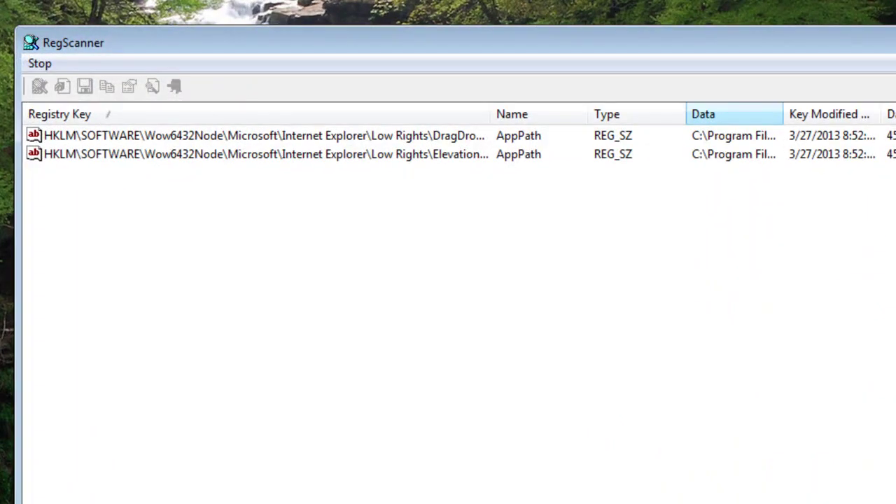
left_click_drag(783, 115, 895, 114)
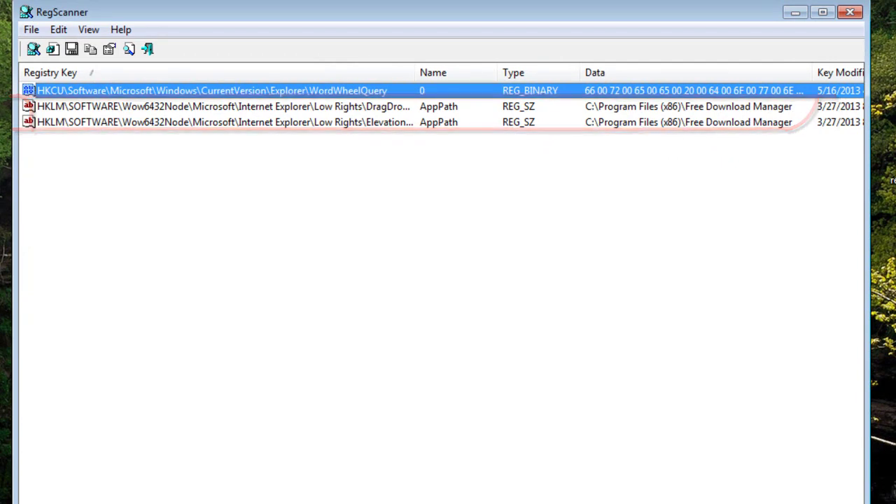
Step: Delete the WordWheelQuery value and both Internet Explorer Low Rights AppPath values found for "free download"
right_click(222, 92)
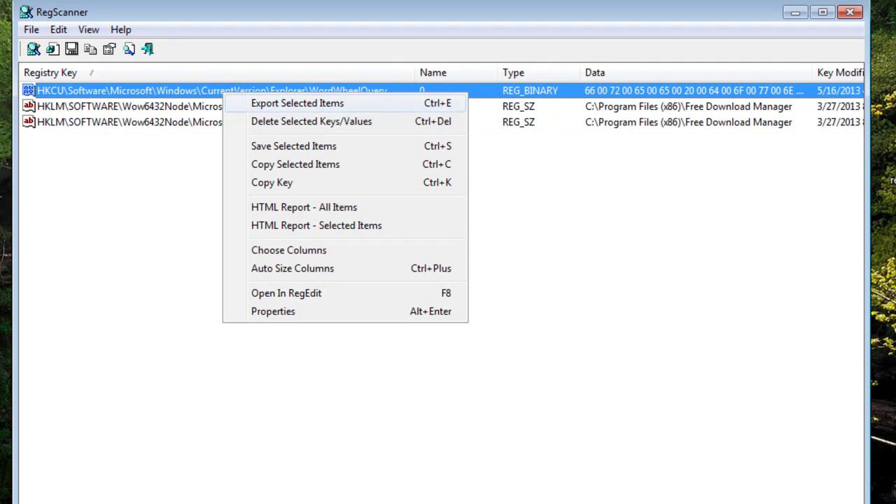
key("Return")
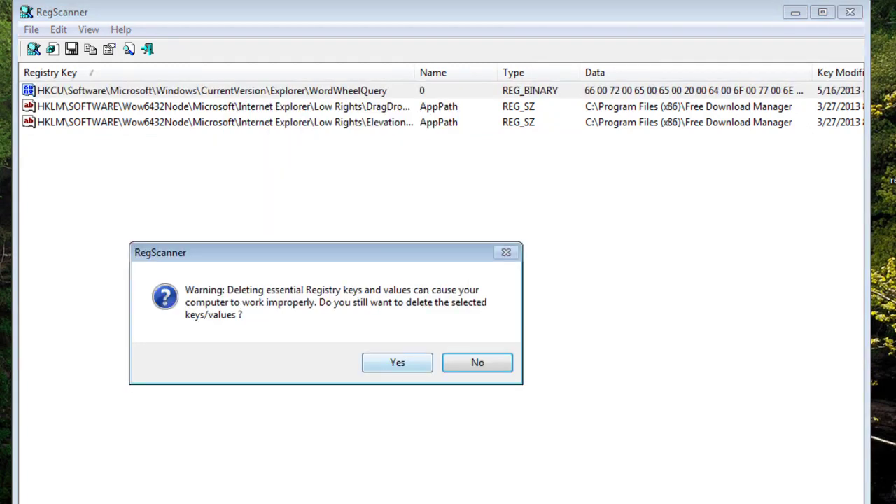
left_click(396, 362)
right_click(269, 90)
left_click(329, 119)
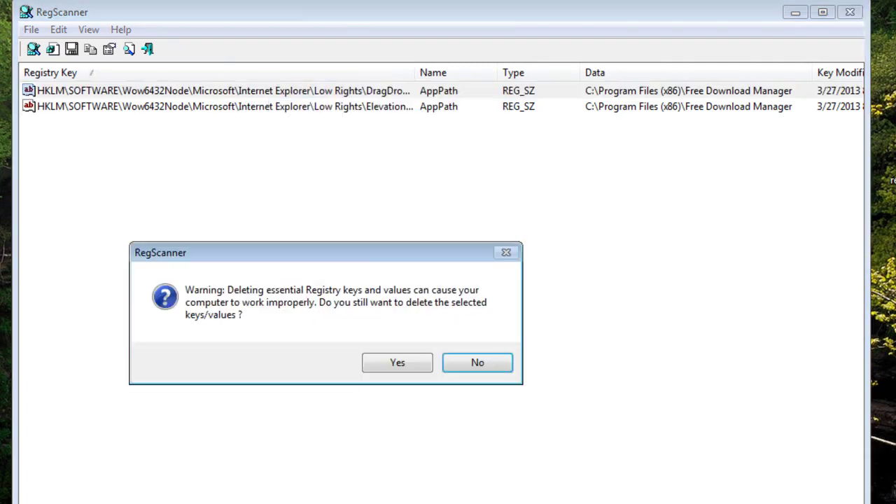
key("Return")
key("shift+F10")
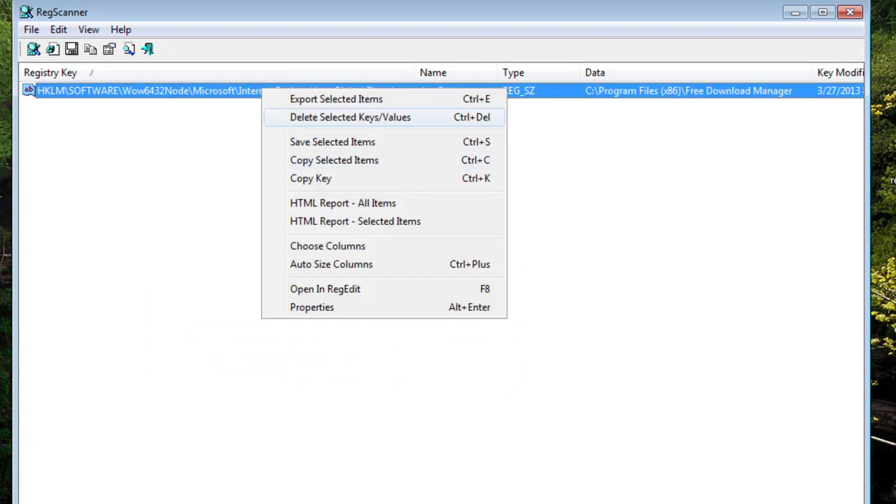
key("Return")
key("Return")
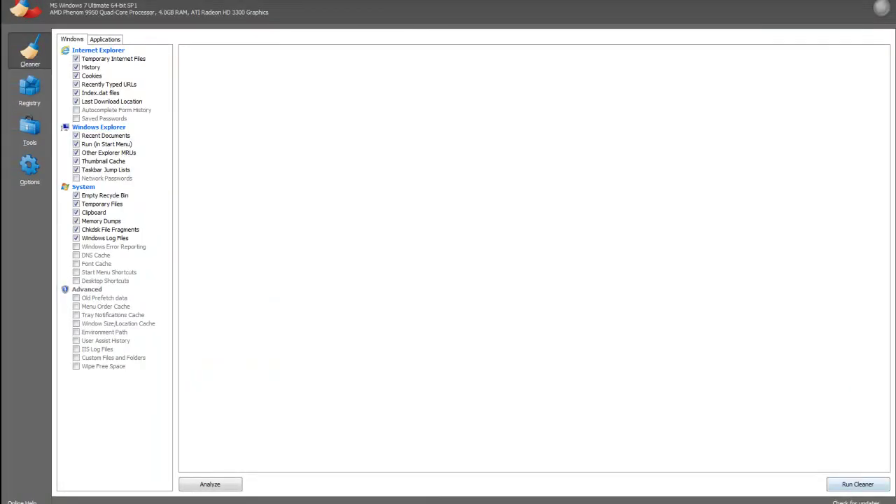
Step: Scan the registry for issues and select only the Revouninstaller.exe Application Paths issue and the FreeDownloadManager.ORG obsolete software key
key("Return")
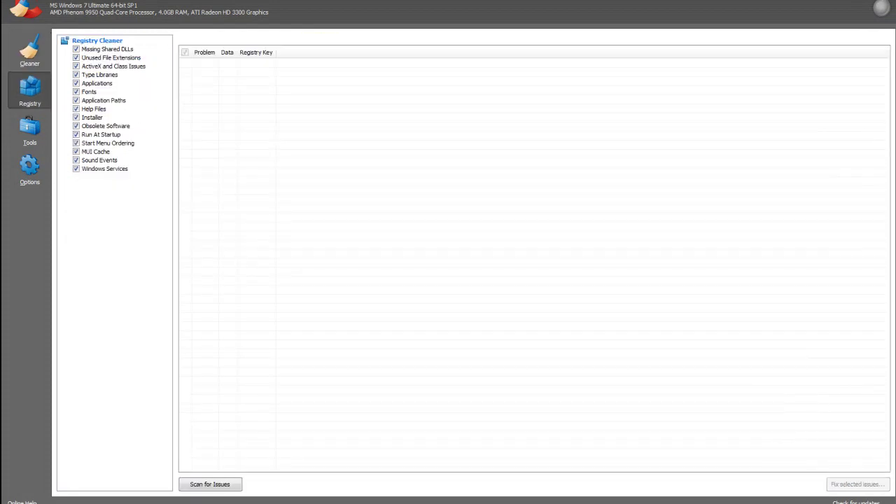
key("Return")
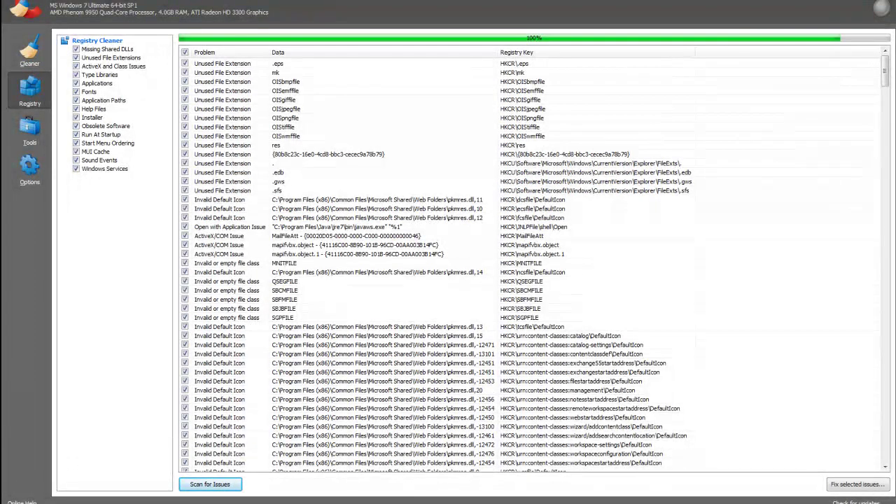
left_click(379, 199)
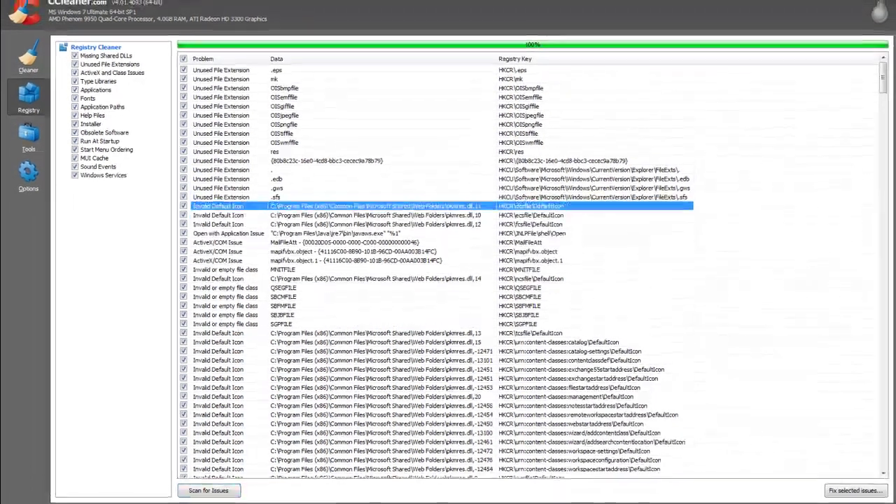
scroll(378, 200, "down", 4)
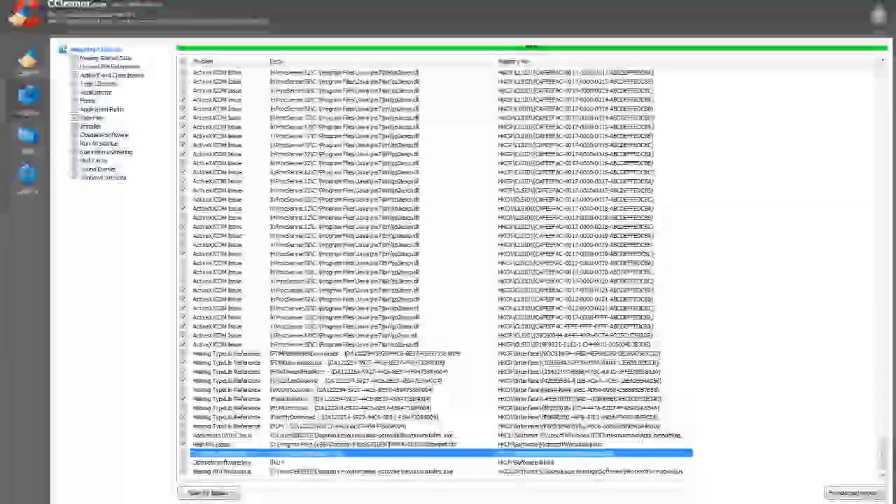
left_click(183, 61)
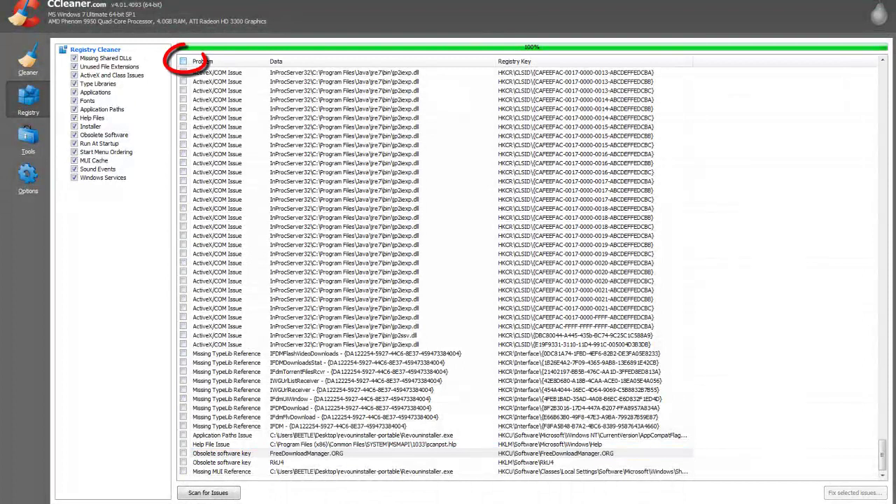
left_click(183, 453)
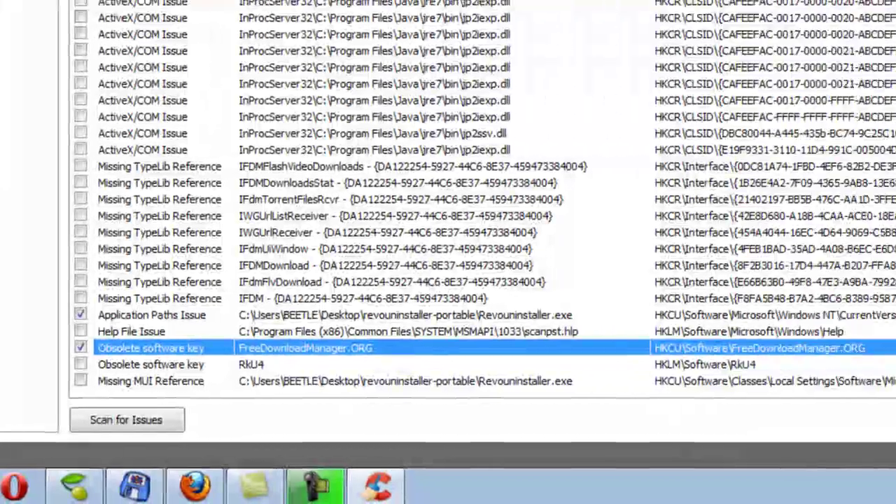
Step: Fix all selected registry issues without backing up the registry, and close the issue dialog
left_click(761, 418)
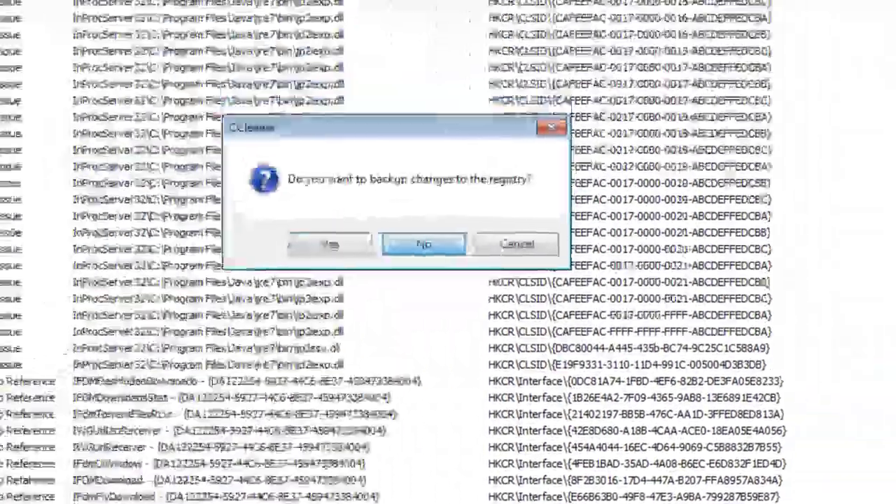
left_click(49, 45)
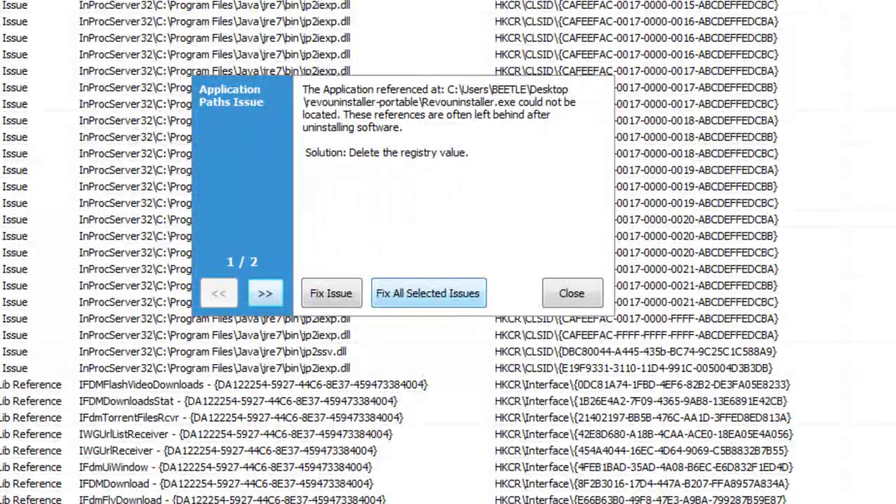
left_click(428, 294)
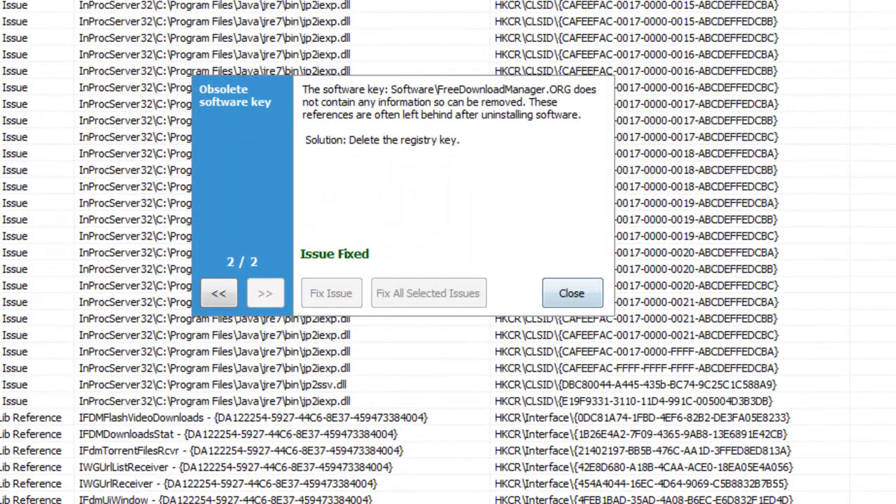
left_click(571, 294)
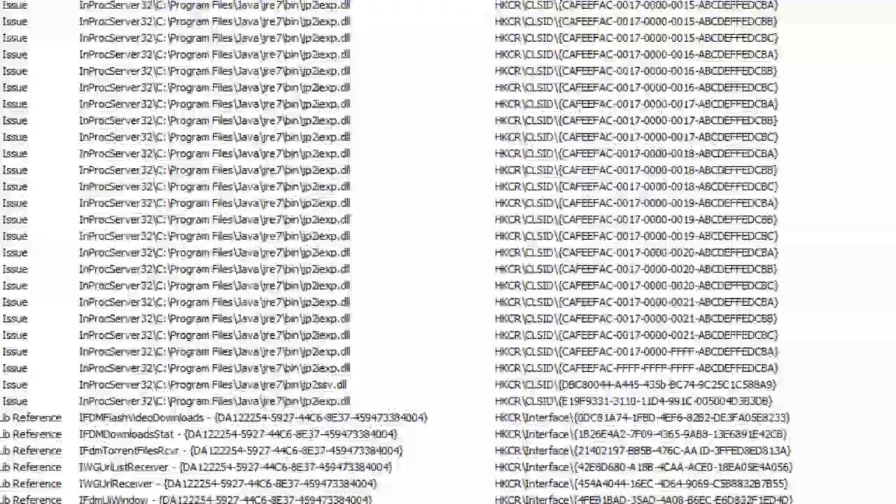